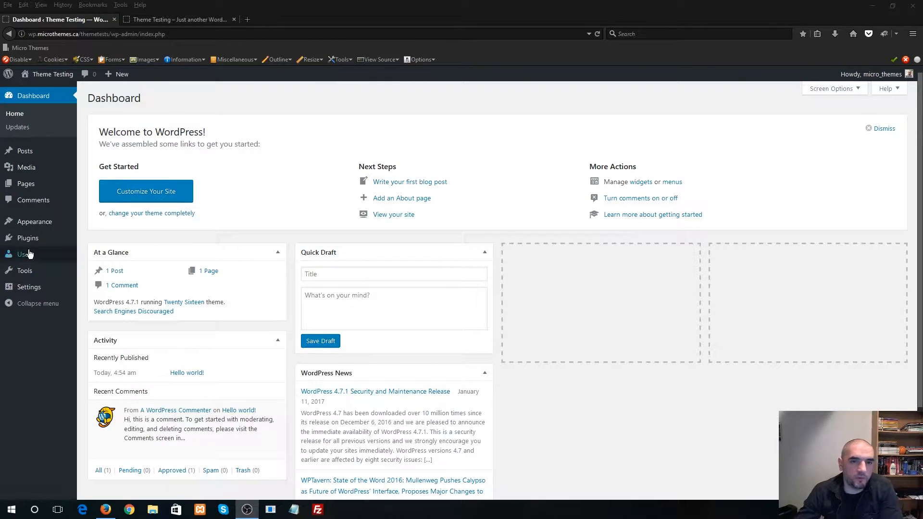
Look over the WordPress dashboard and the Theme Testing site's front page.
scroll(258, 269, "down", 4)
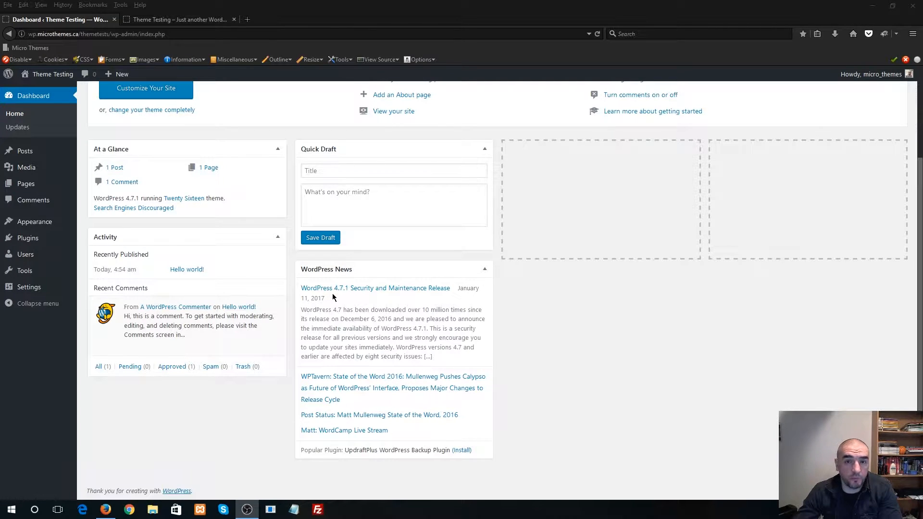
scroll(333, 293, "up", 4)
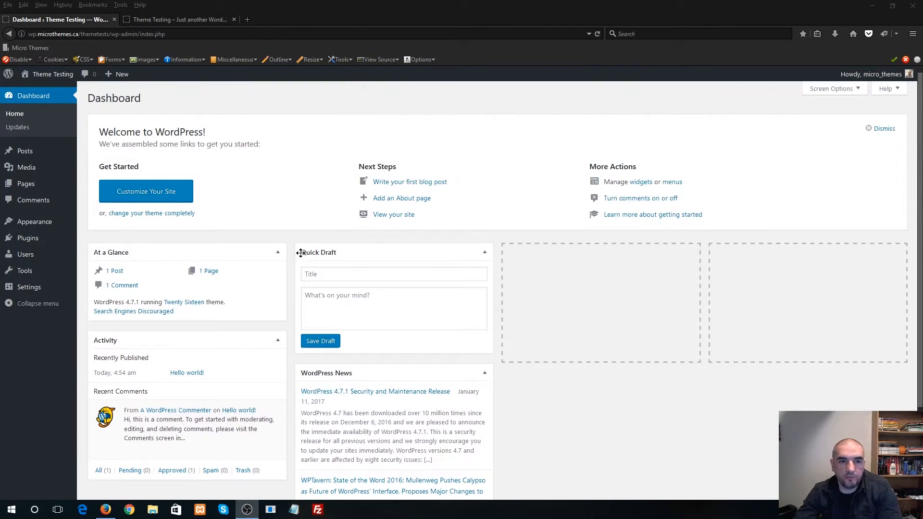
left_click(175, 19)
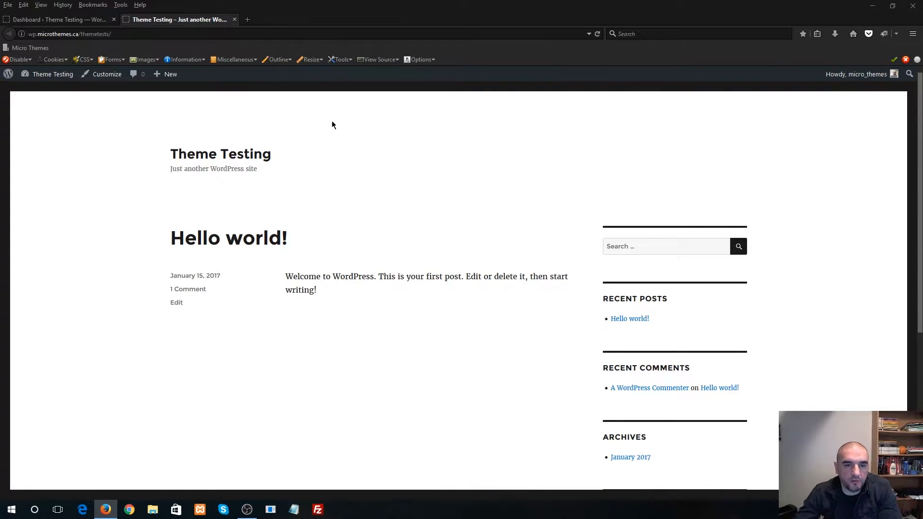
left_click(69, 19)
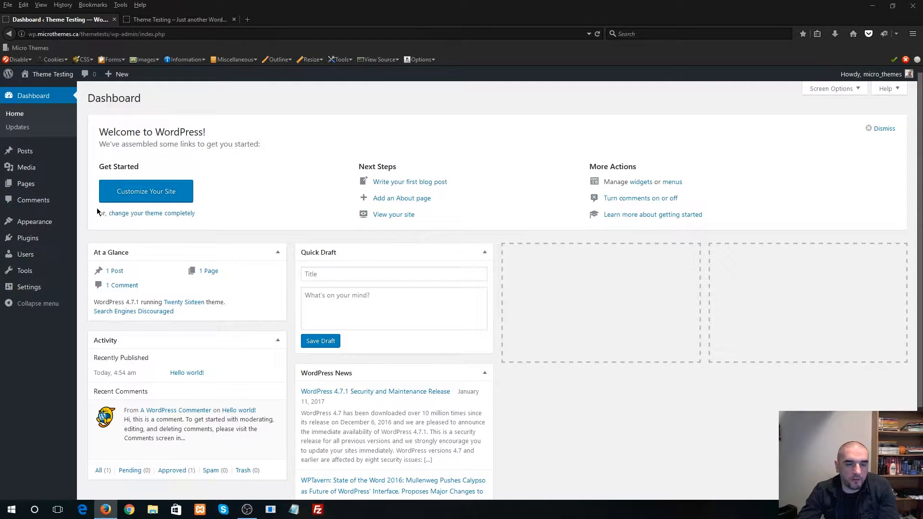
Upload and install the Vienna-theme zip from the Vienna-restaurant-theme-package folder as a new theme, and activate it.
mouse_move(51, 226)
left_click(107, 228)
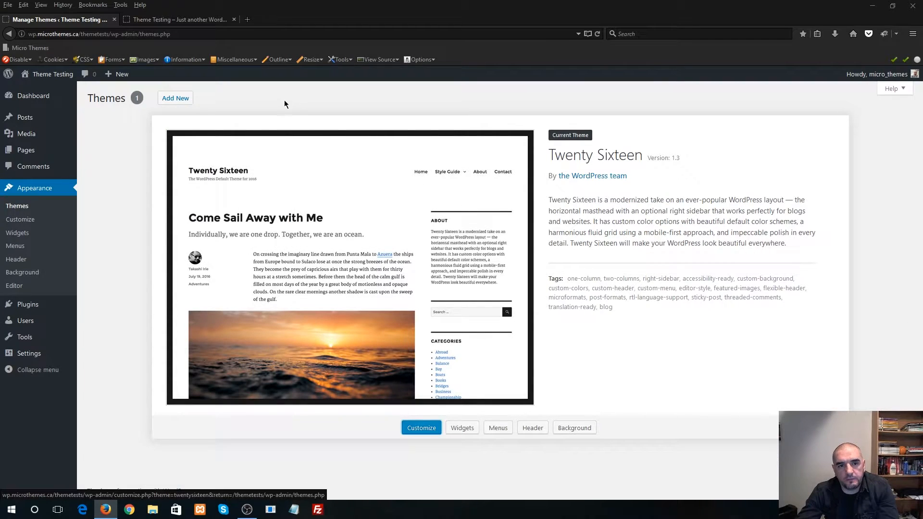
left_click(193, 98)
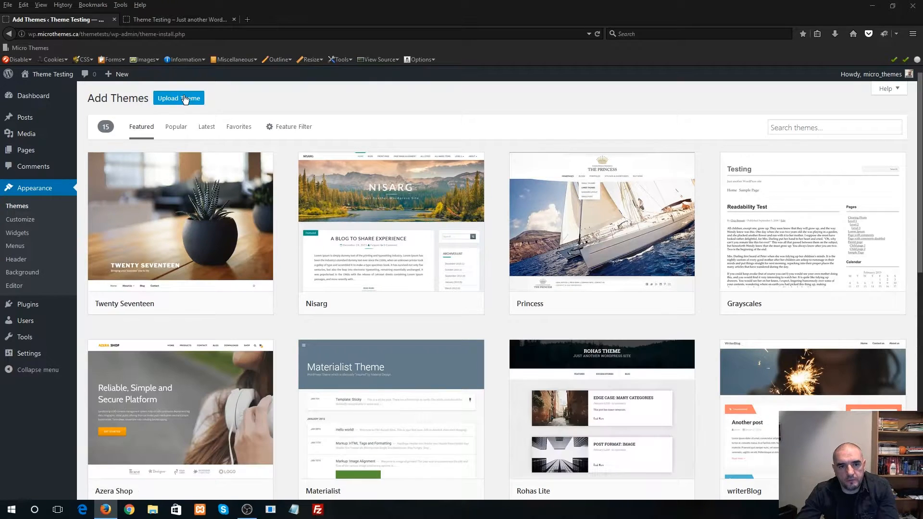
left_click(182, 98)
left_click(452, 192)
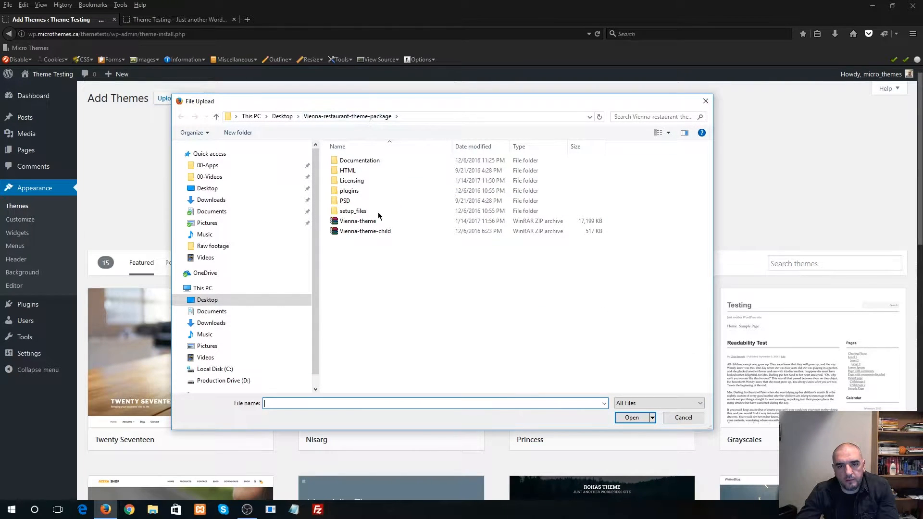
left_click(370, 221)
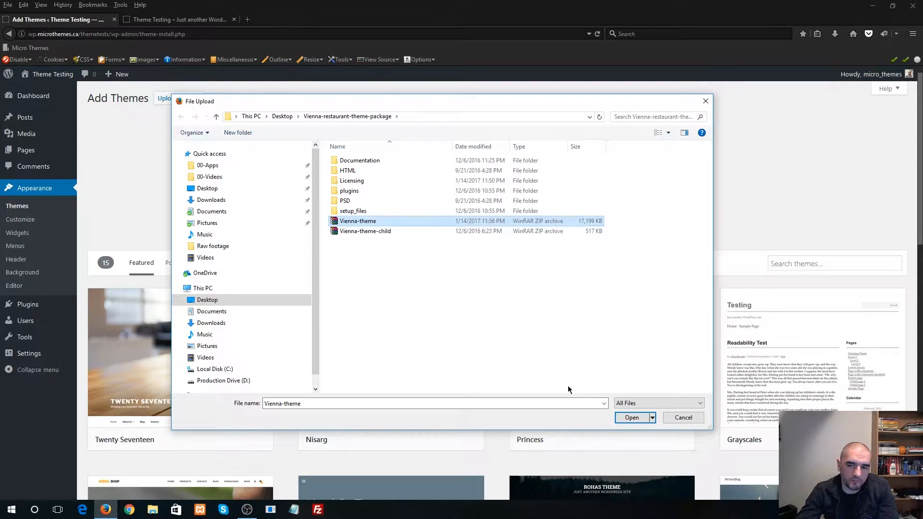
left_click(632, 418)
left_click(554, 188)
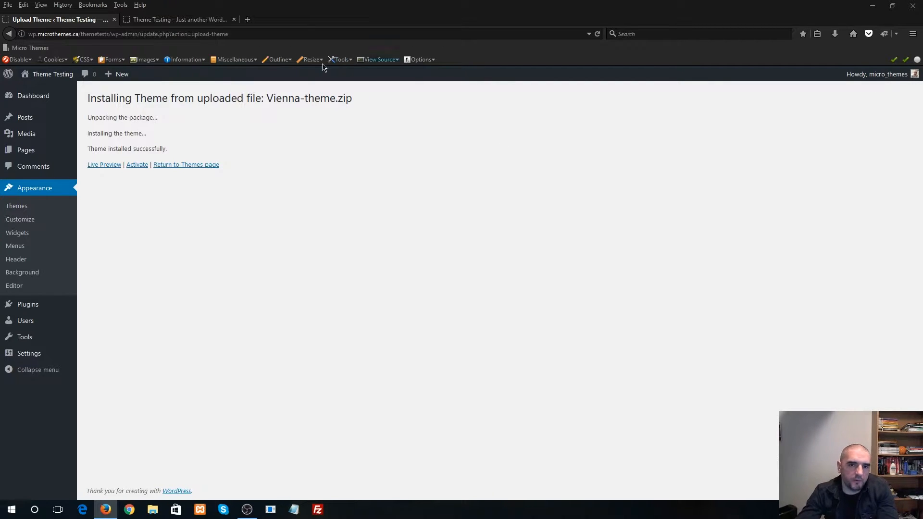
left_click(138, 166)
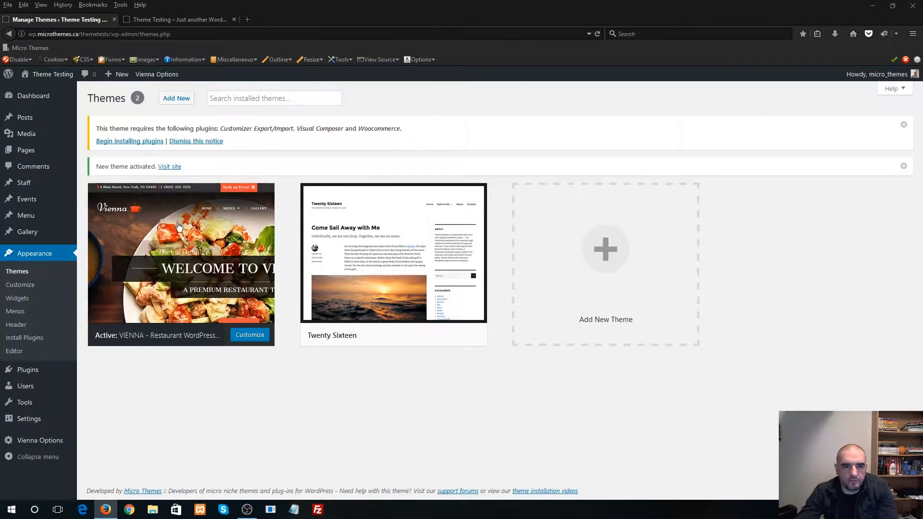
Examine the Vienna theme's details and the reloaded front page of the site.
left_click(181, 246)
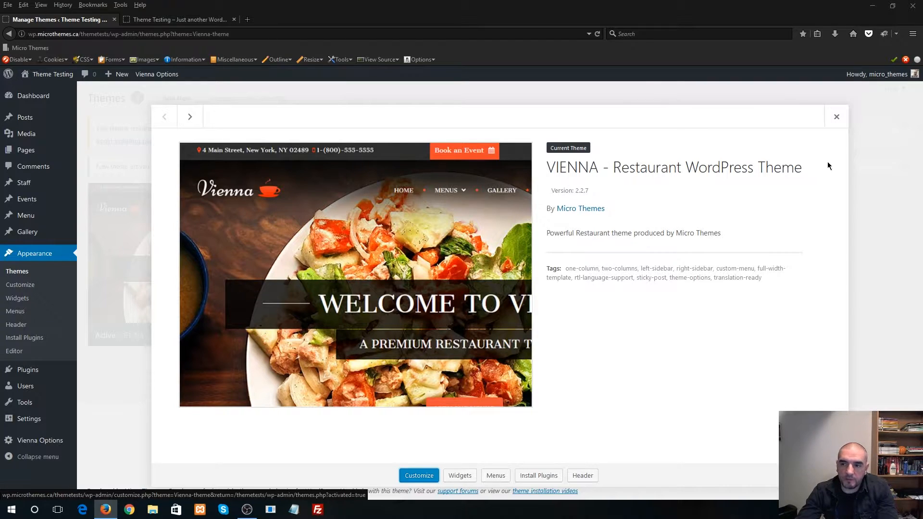
left_click(836, 119)
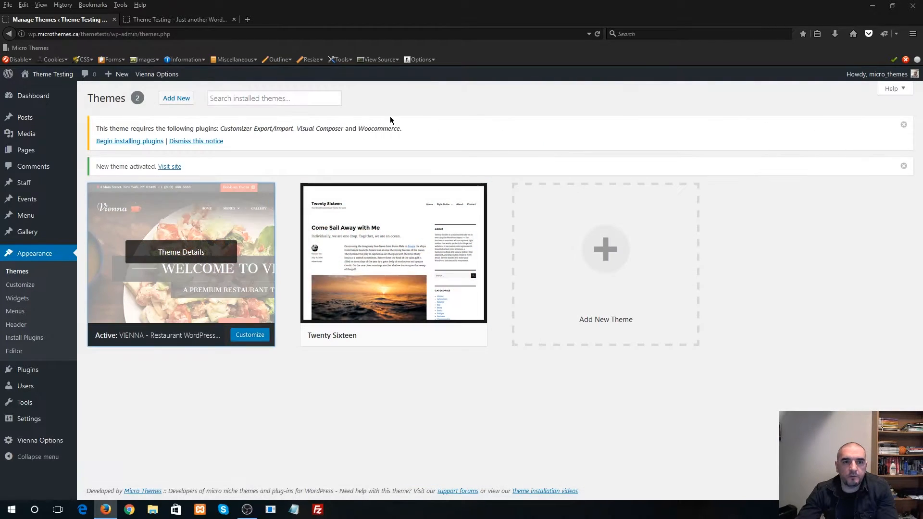
left_click(194, 22)
left_click(597, 34)
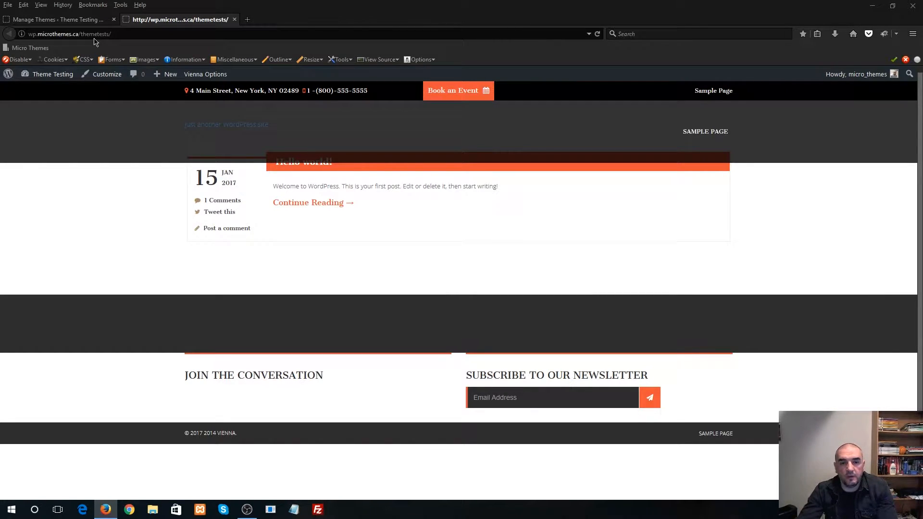
left_click(86, 19)
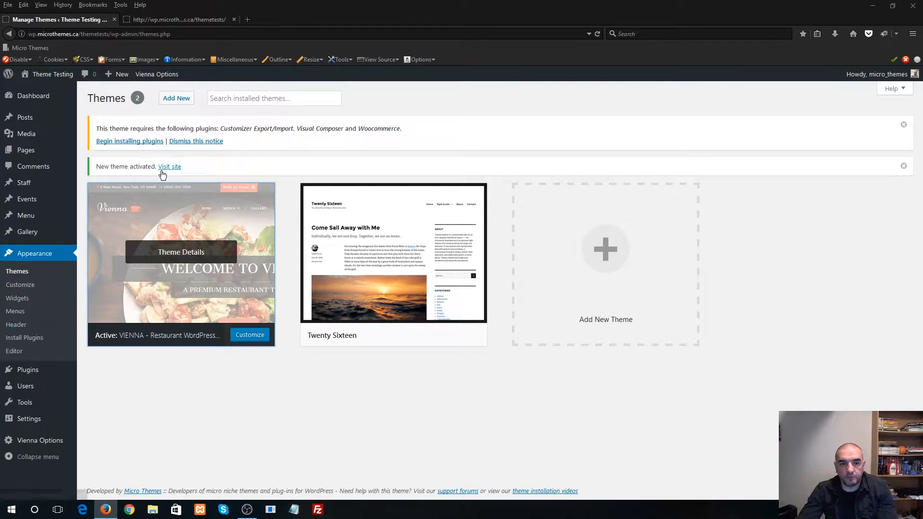
Bulk-install the theme's required plugins: Customizer Export/Import, Visual Composer and Woocommerce.
left_click_drag(96, 128, 215, 131)
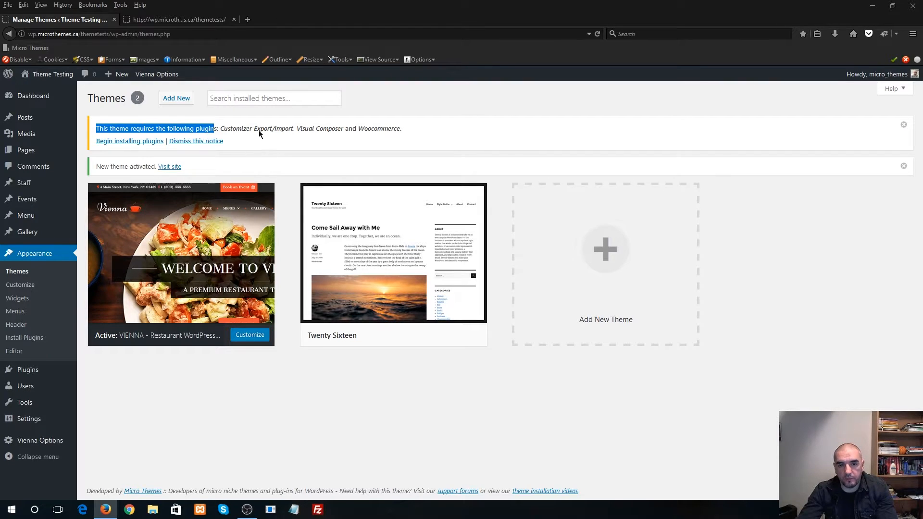
left_click(277, 138)
left_click(128, 141)
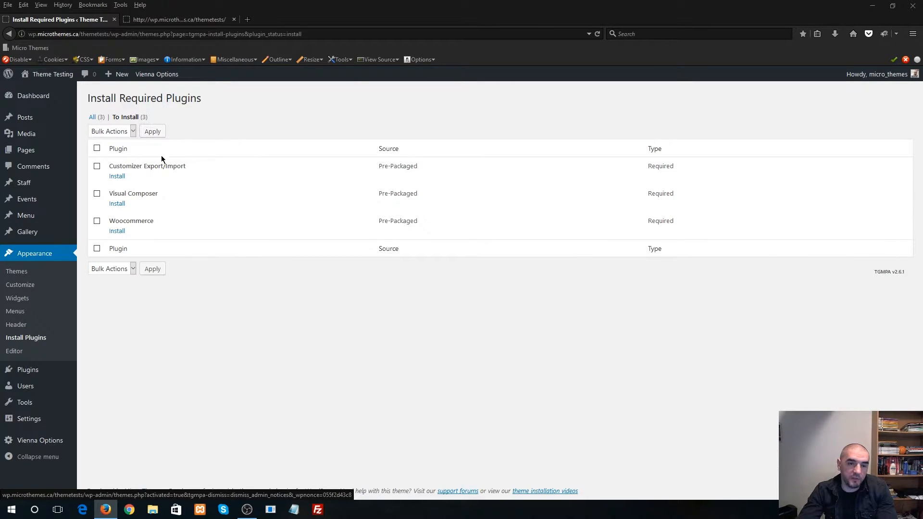
left_click(96, 148)
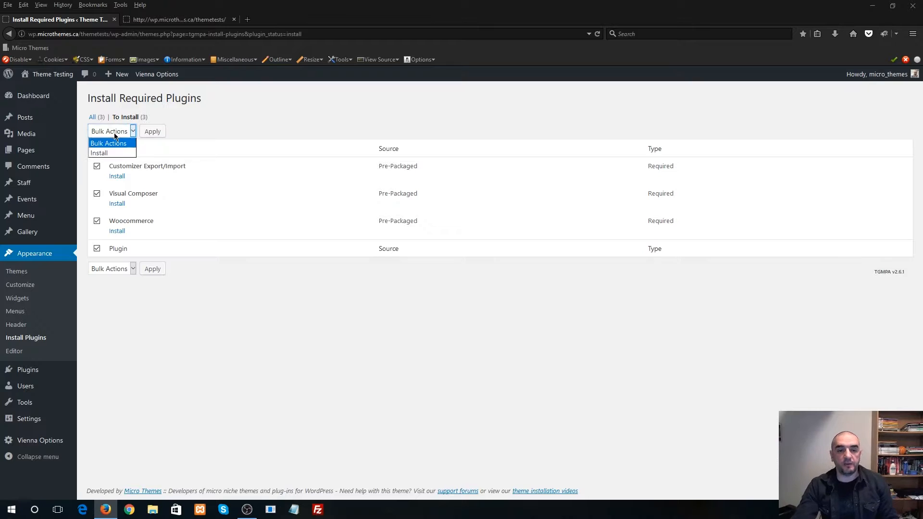
left_click(117, 153)
left_click(149, 134)
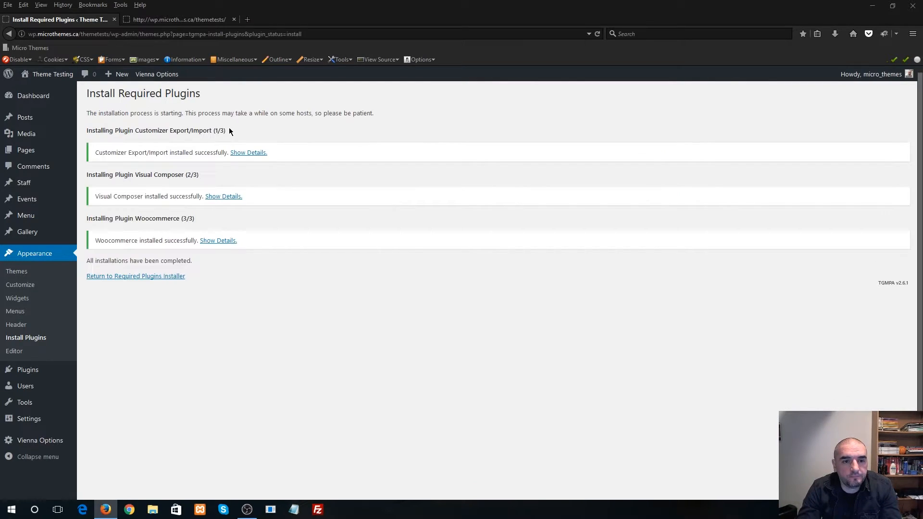
Return to the required plugins installer and bulk-activate all three installed plugins.
mouse_move(137, 78)
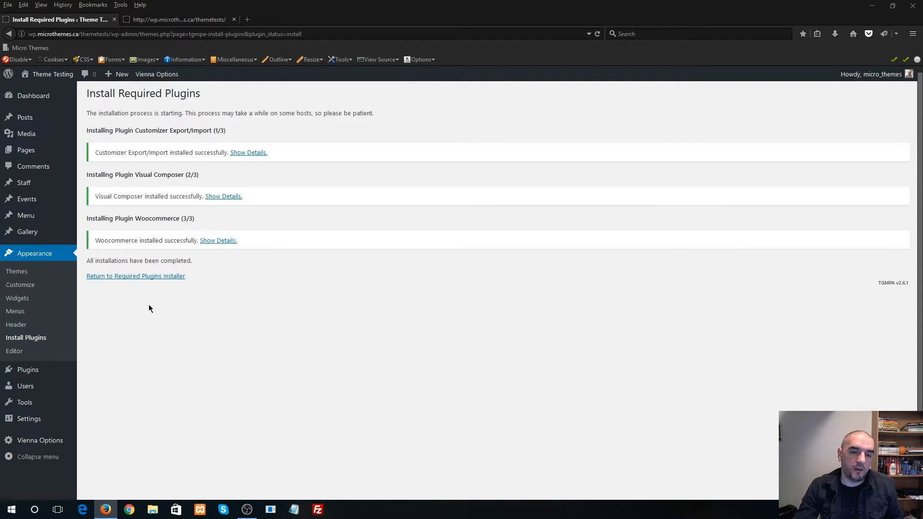
left_click(166, 277)
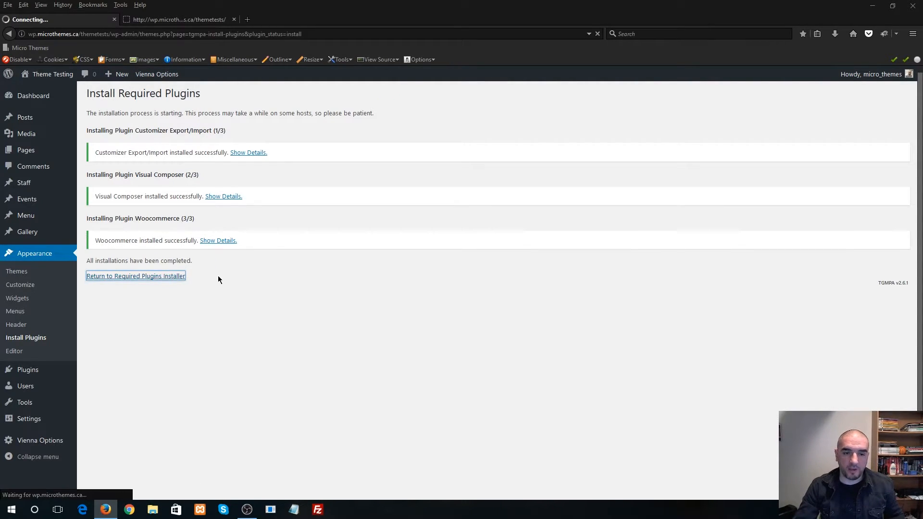
left_click(98, 150)
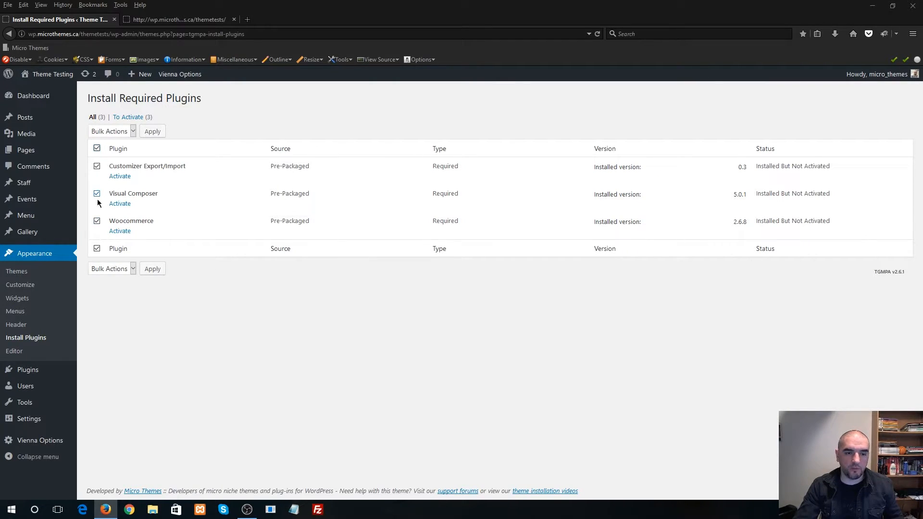
left_click(113, 136)
left_click(108, 173)
left_click(154, 133)
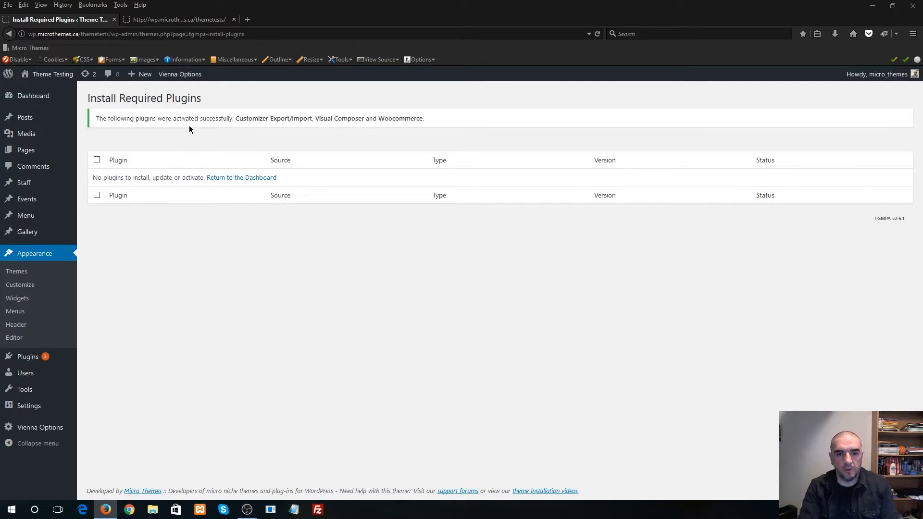
Return to the dashboard, decline the WooCommerce setup wizard and skip its setup notice.
left_click(250, 178)
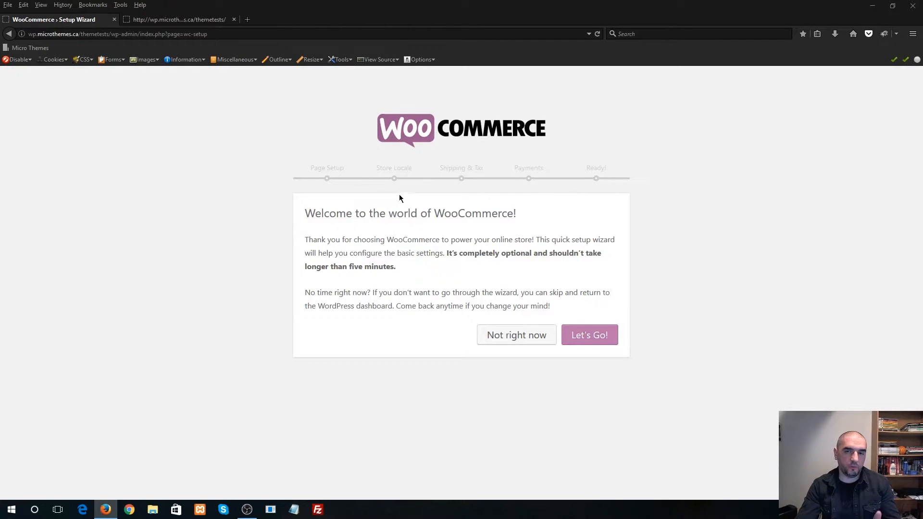
left_click(529, 337)
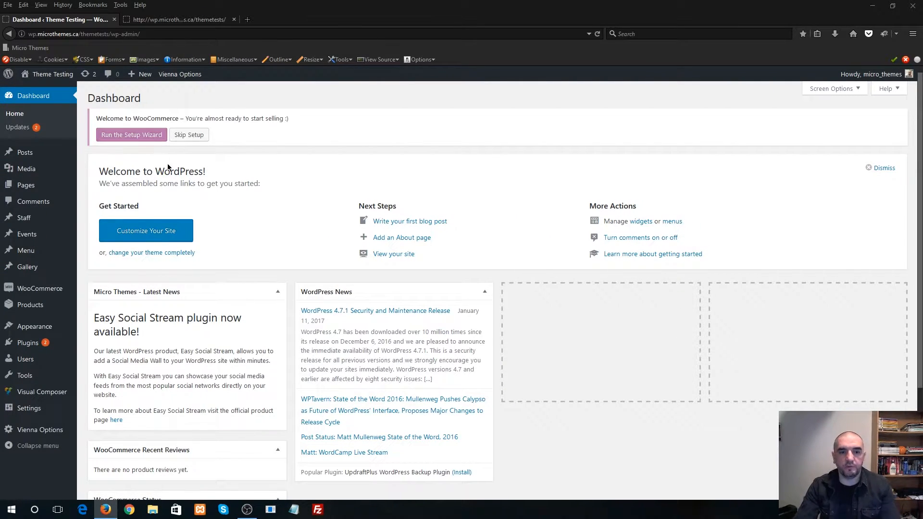
left_click(187, 138)
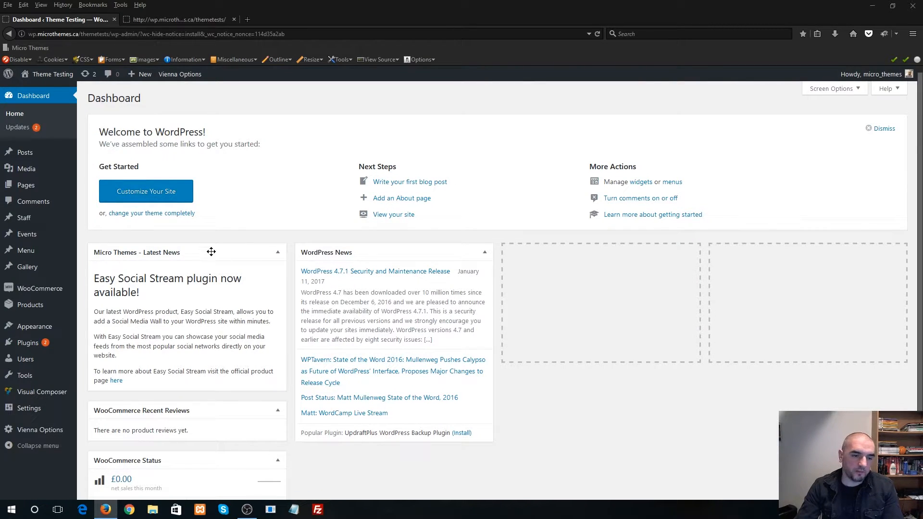
Update the Customizer Export/Import and WooCommerce plugins from the installed plugins list.
mouse_move(43, 342)
left_click(121, 343)
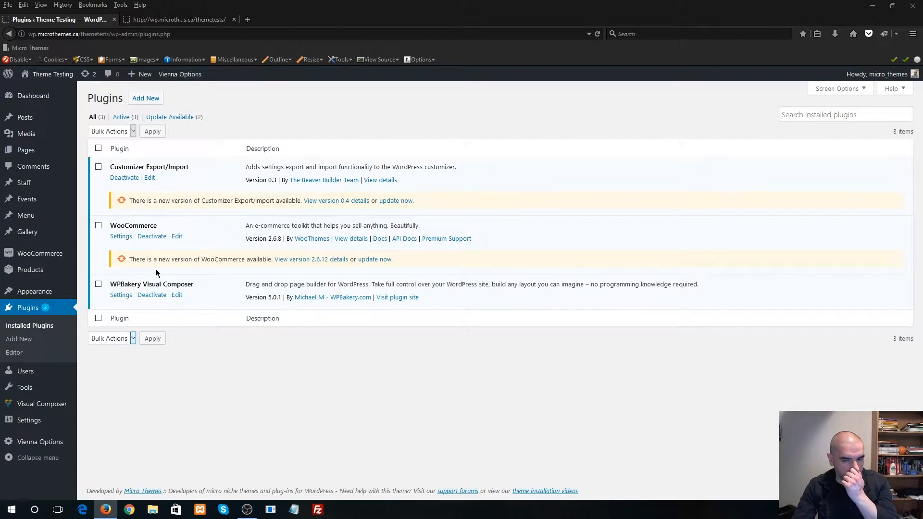
left_click(401, 201)
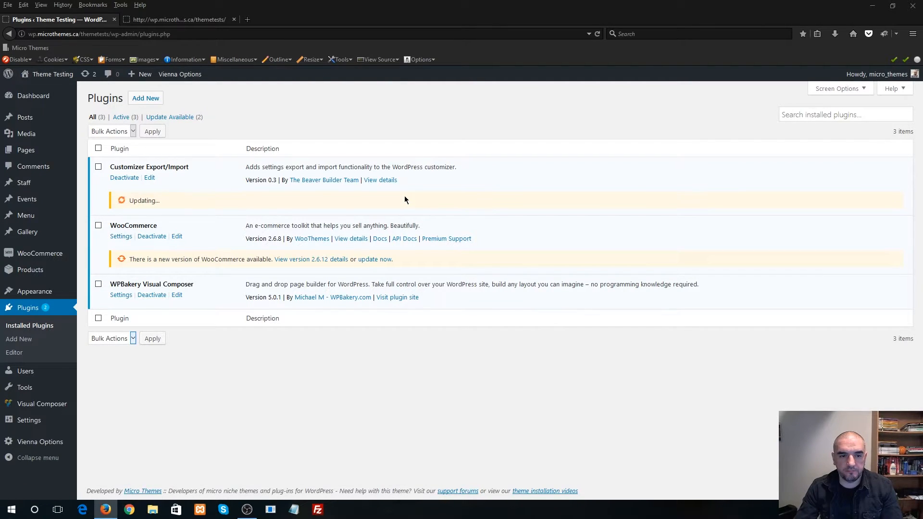
left_click(379, 260)
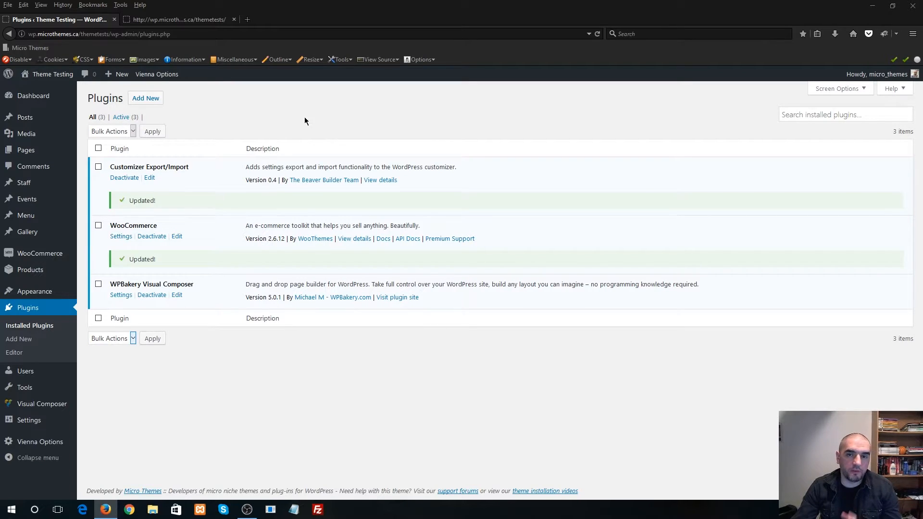
Open the Vienna theme's Demo Importer, skip the WooCommerce setup notice and import the Vienna_Demo content.
mouse_move(157, 75)
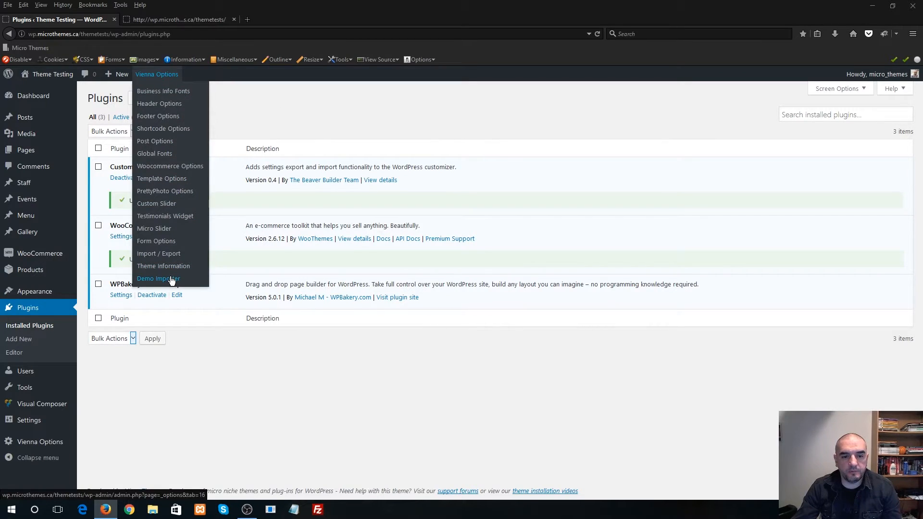
left_click(169, 279)
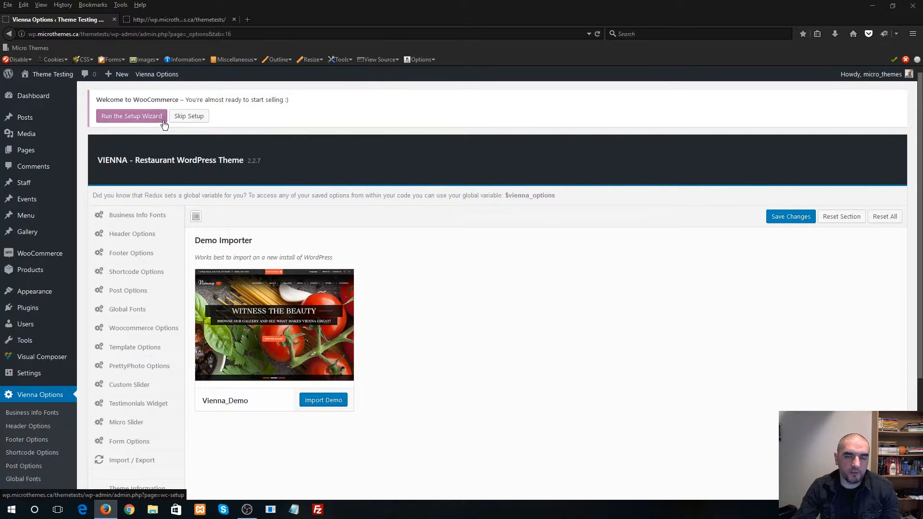
left_click(182, 118)
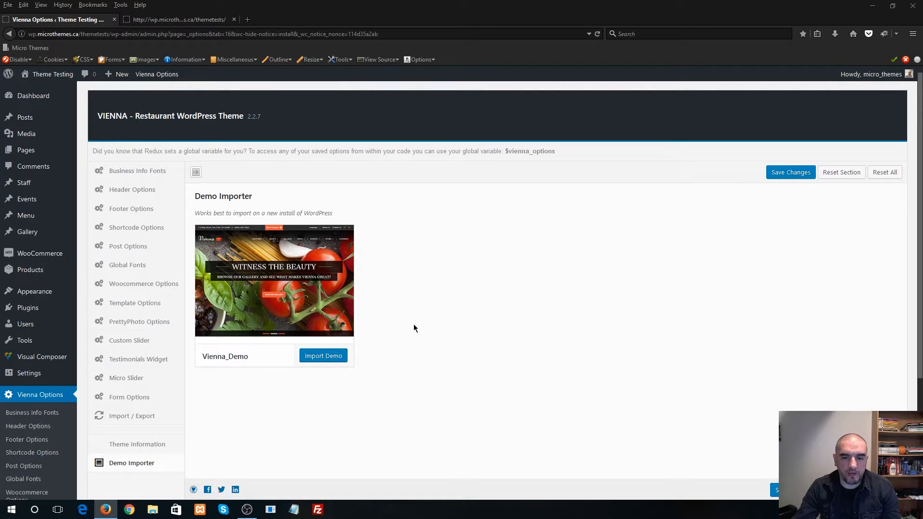
left_click(323, 356)
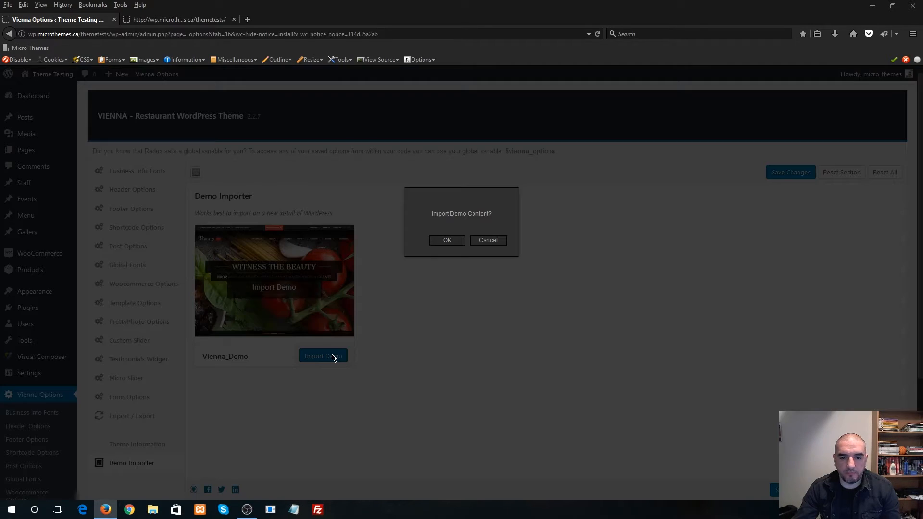
left_click(447, 240)
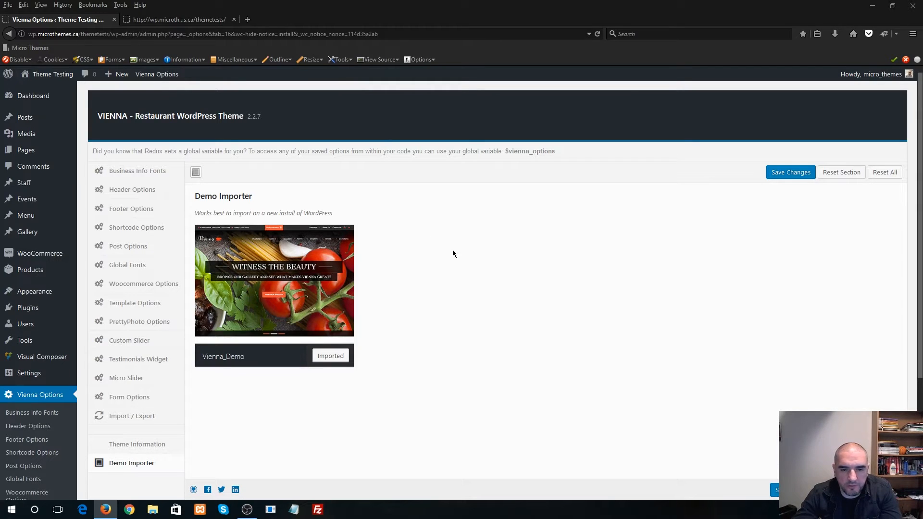
Reload the theme test site's front page and examine its menus, slider and posts after the demo import.
mouse_move(263, 287)
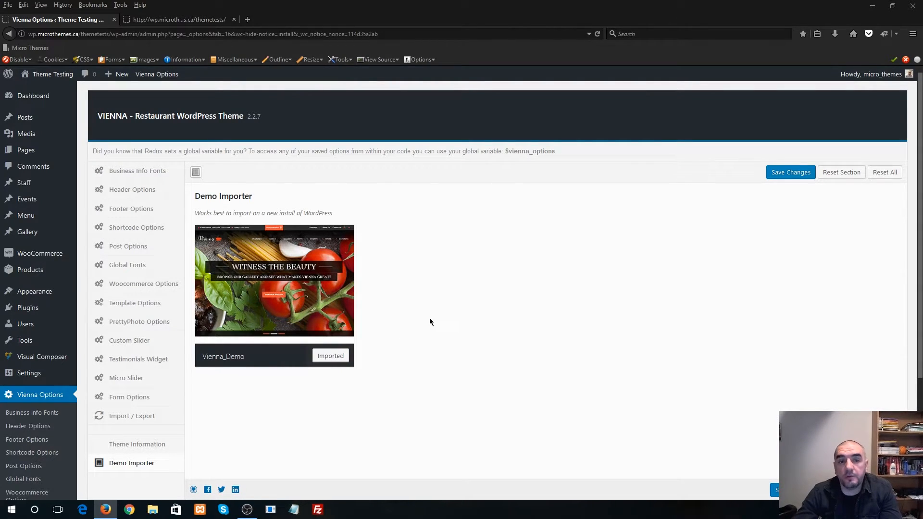
left_click(202, 20)
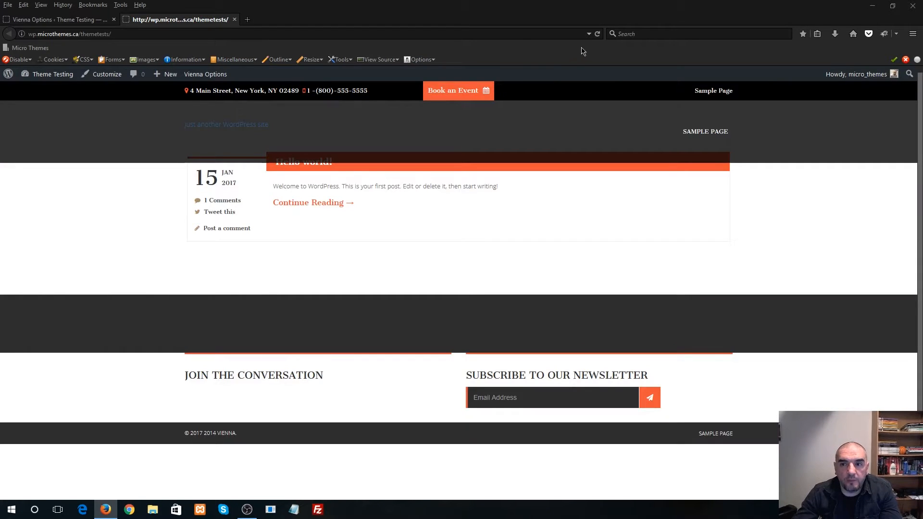
key("F5")
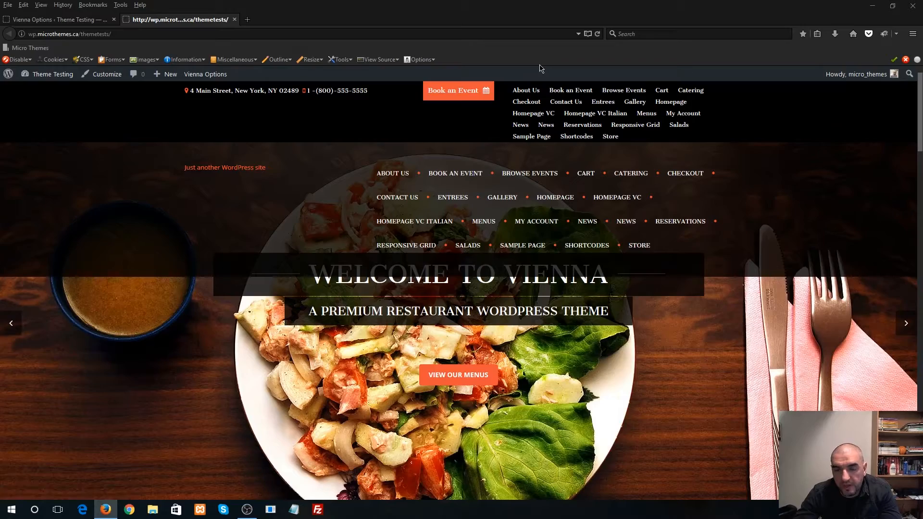
scroll(609, 258, "down", 3)
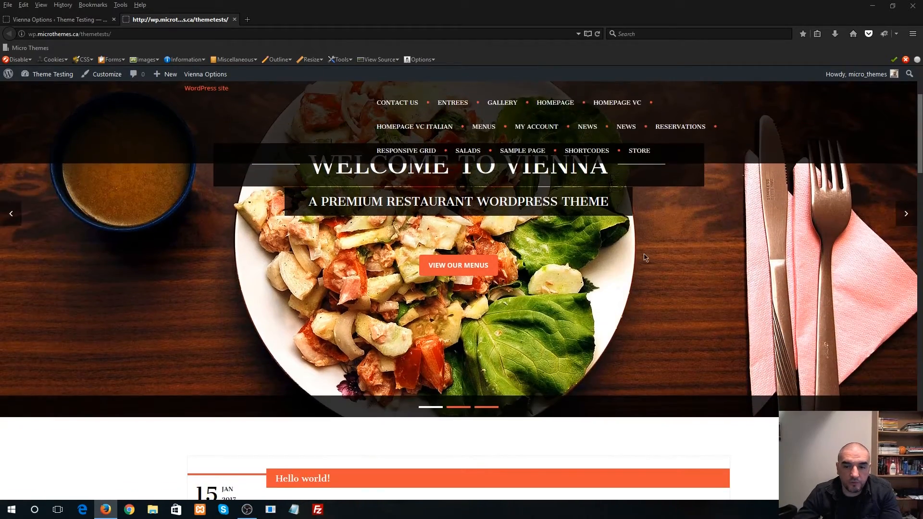
left_click(901, 216)
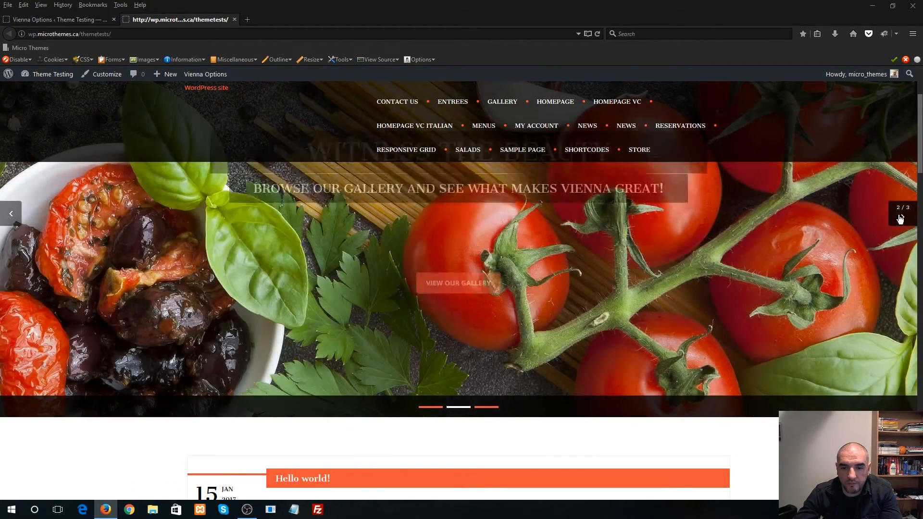
scroll(814, 294, "down", 3)
scroll(813, 294, "down", 5)
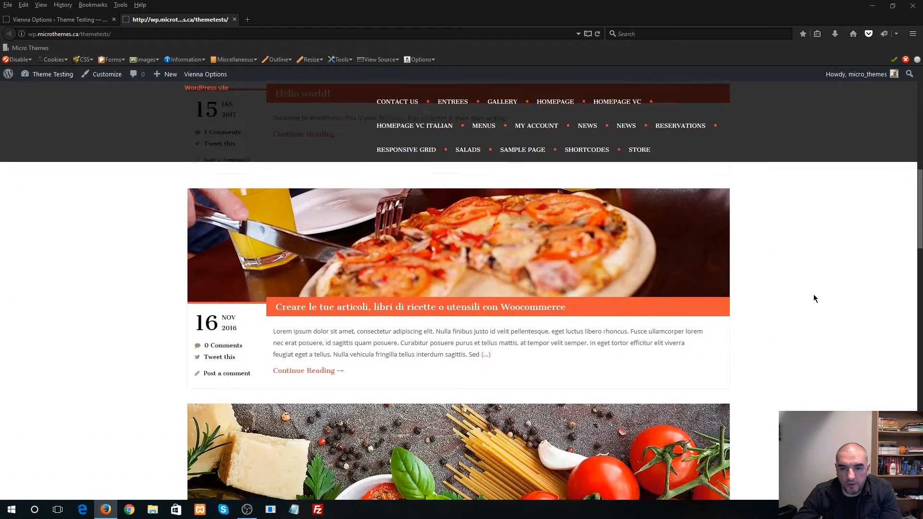
scroll(814, 295, "down", 10)
scroll(634, 361, "up", 20)
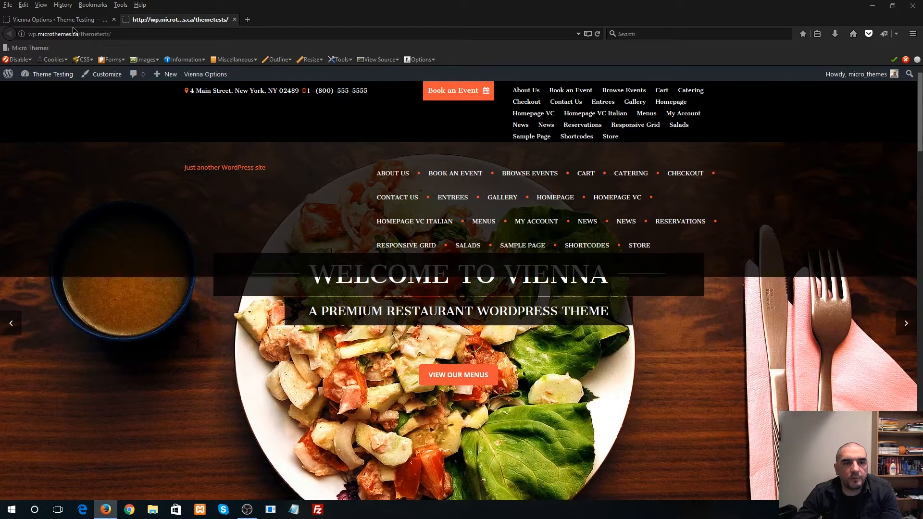
Return to the WordPress admin and open the Export/Import section of the theme Customizer.
left_click(72, 20)
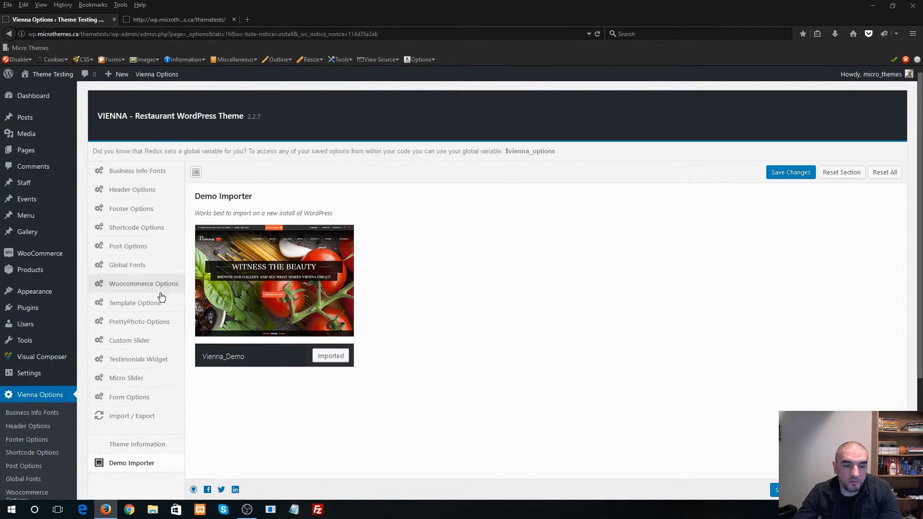
mouse_move(38, 292)
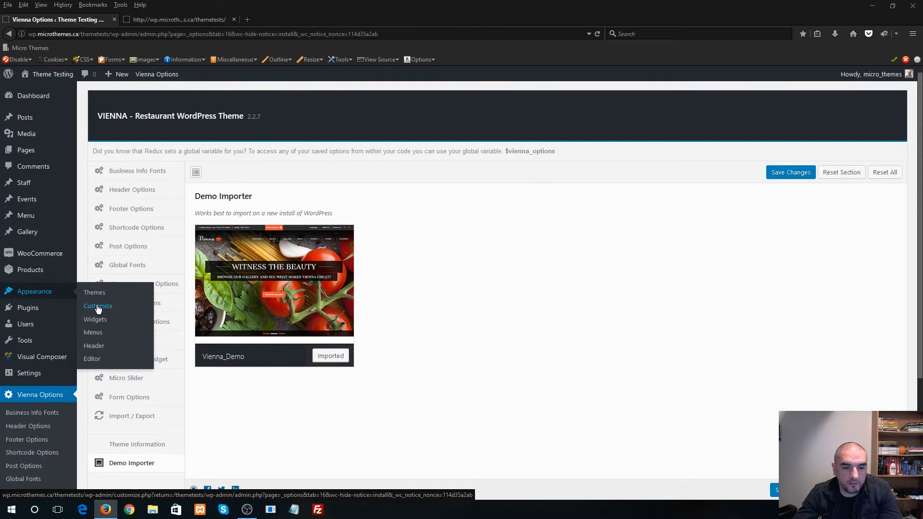
left_click(98, 307)
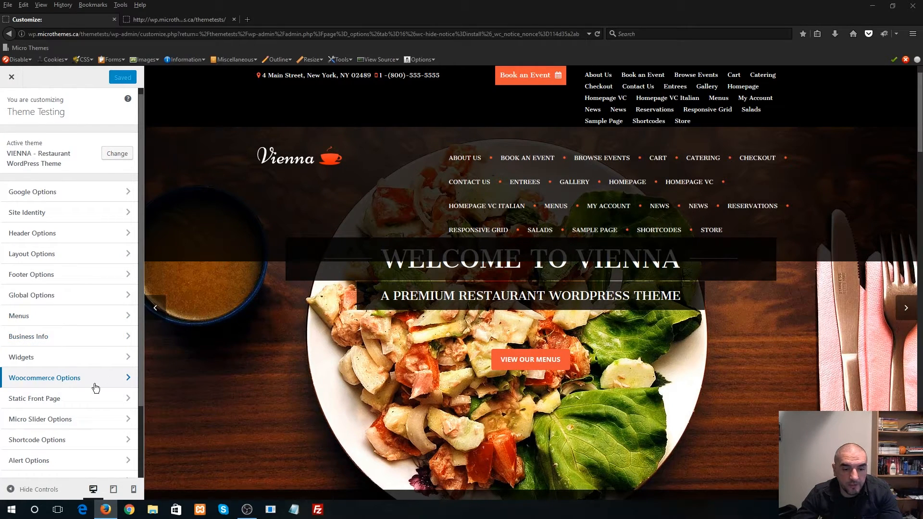
scroll(79, 337, "down", 3)
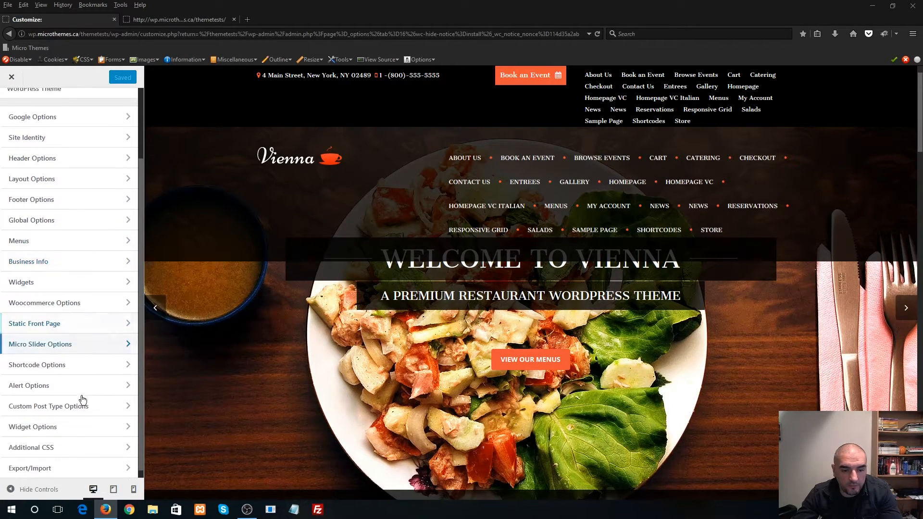
left_click(53, 469)
Import Vienna-theme-export.dat from setup_files/Theme_customizer_settings, with downloading and importing of image files enabled.
left_click(41, 243)
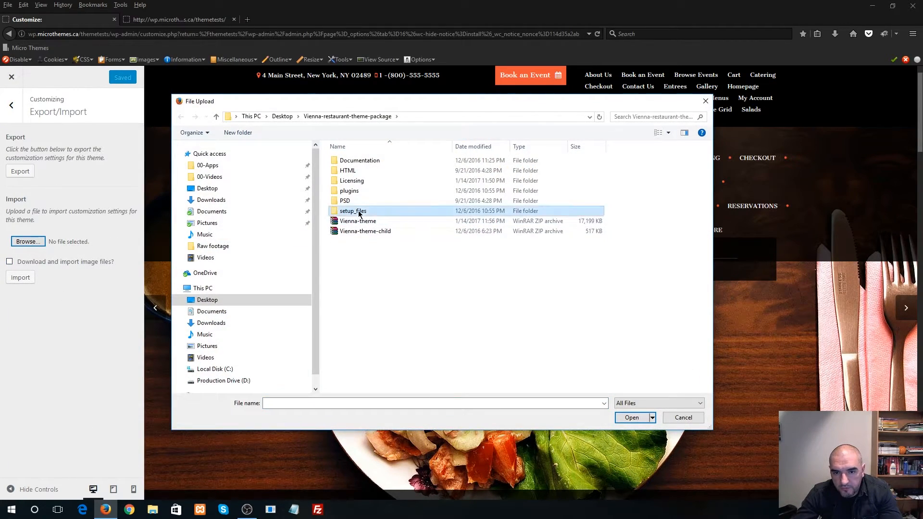
double_click(353, 210)
double_click(358, 171)
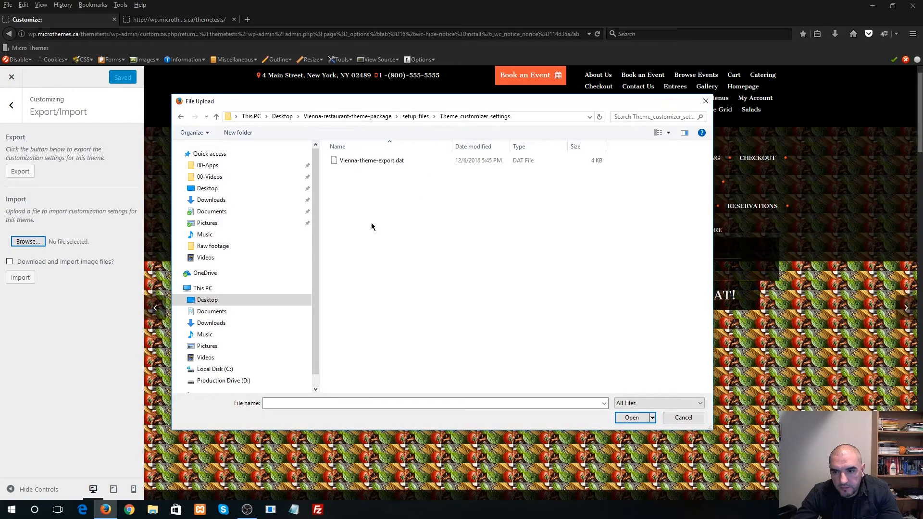
left_click(371, 161)
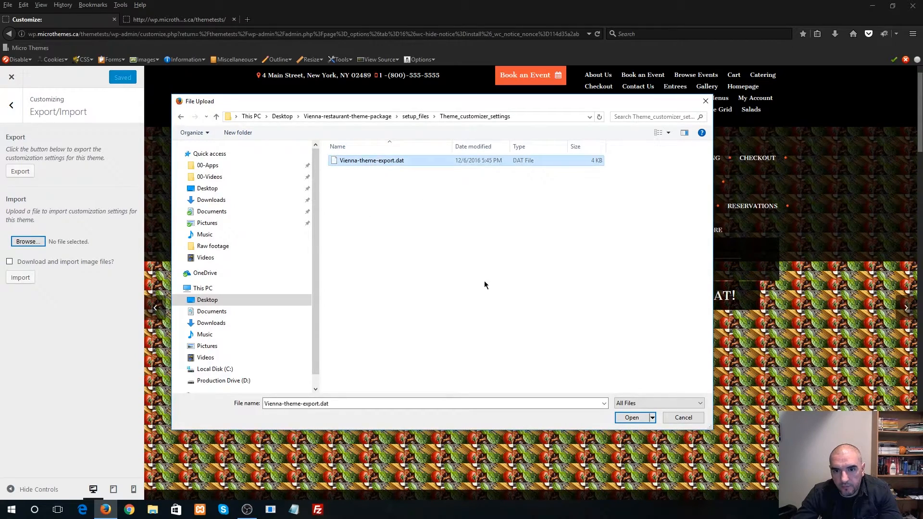
left_click(633, 417)
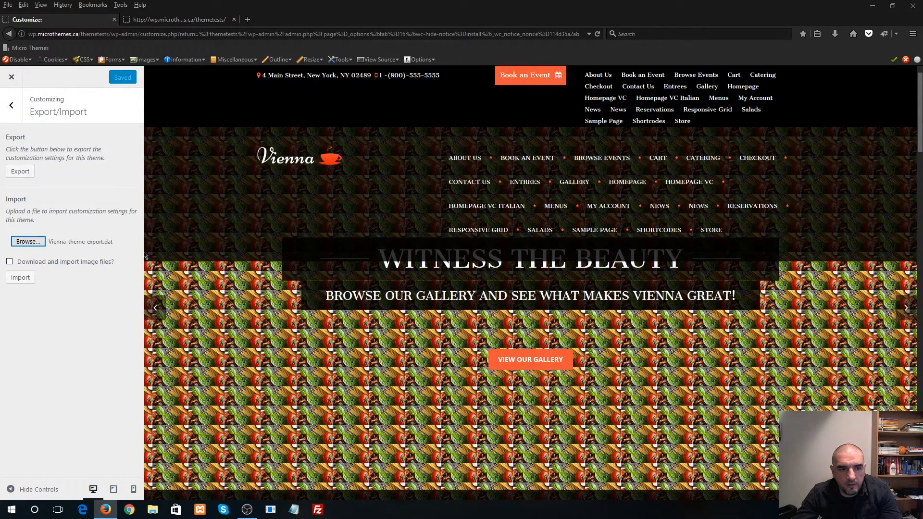
left_click(9, 261)
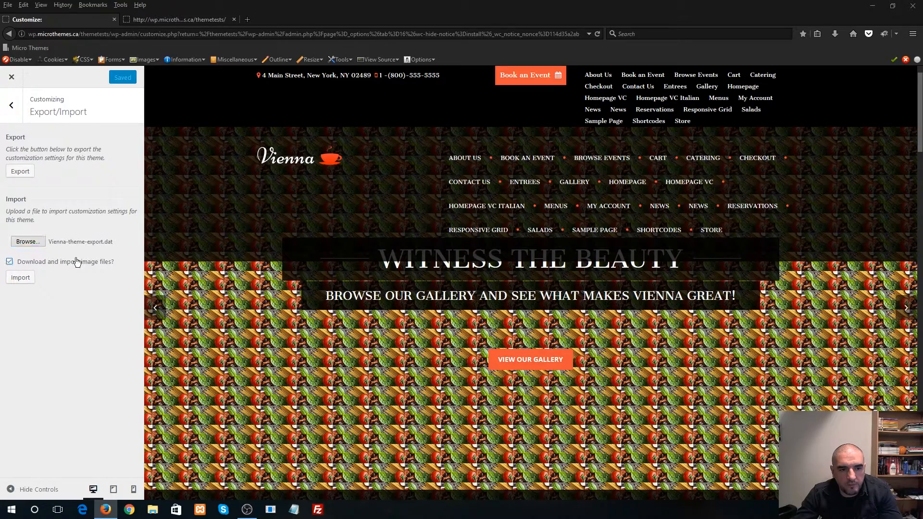
left_click(20, 278)
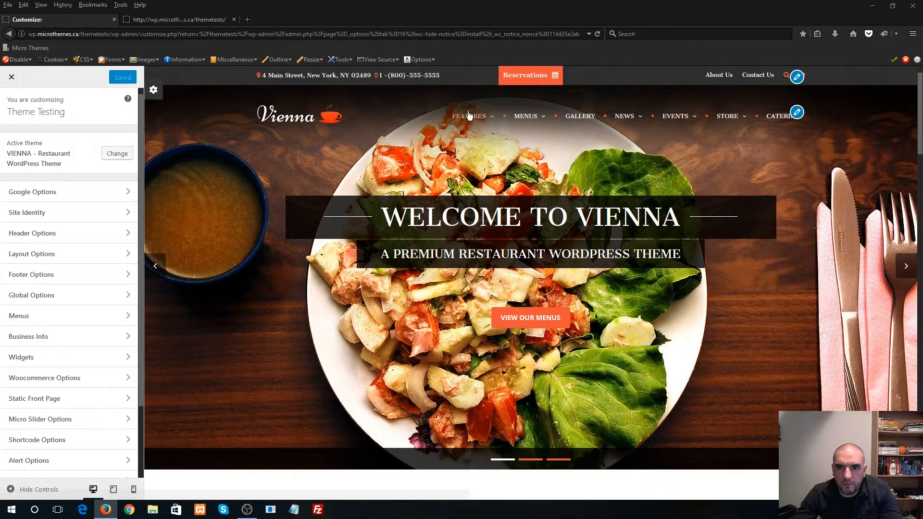
Examine the header navigation, slider, blog posts and footer in the Customizer preview after the settings import.
mouse_move(748, 117)
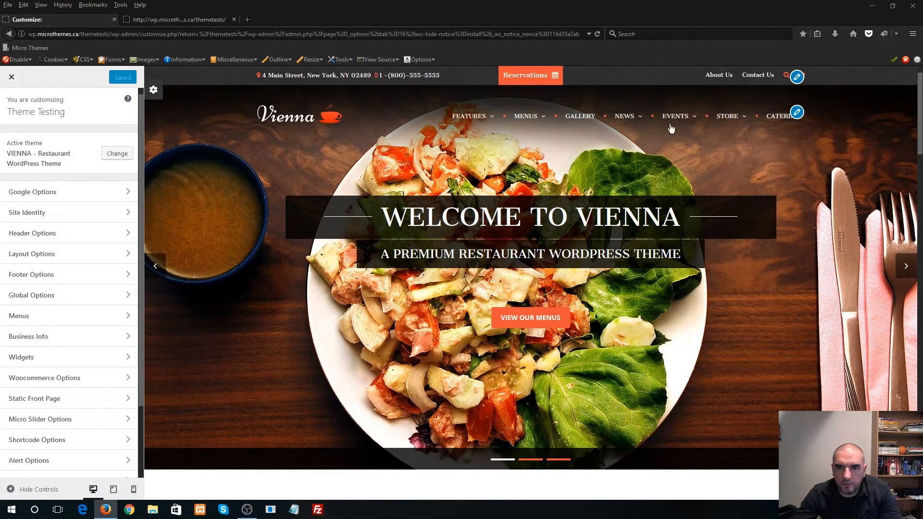
scroll(325, 358, "down", 10)
scroll(325, 358, "down", 8)
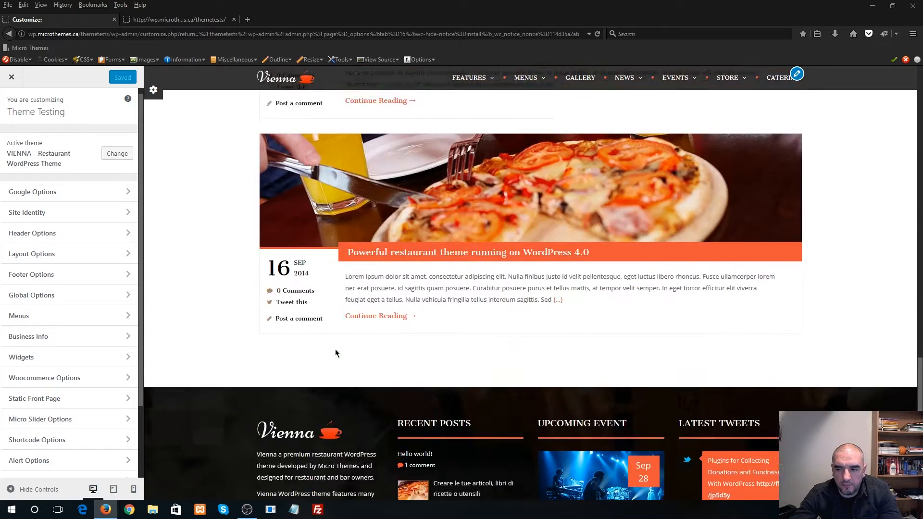
scroll(335, 360, "up", 6)
scroll(344, 356, "down", 6)
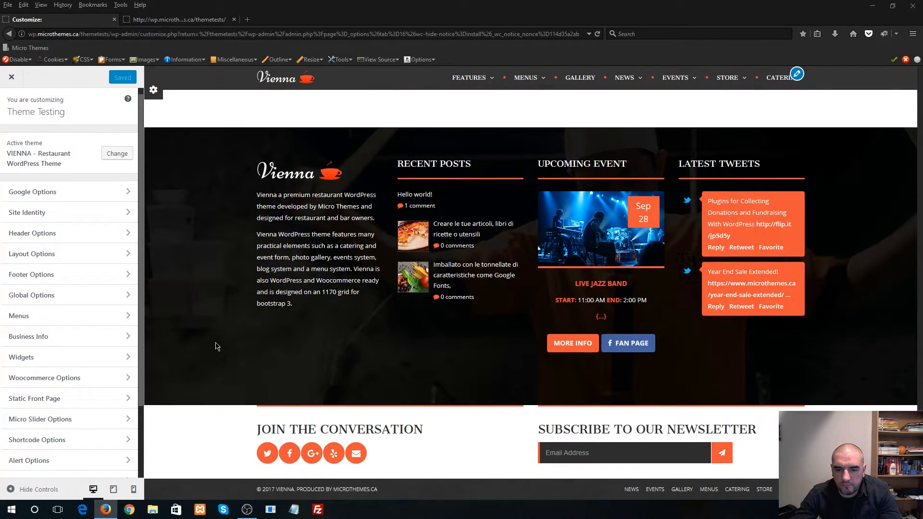
scroll(218, 347, "up", 15)
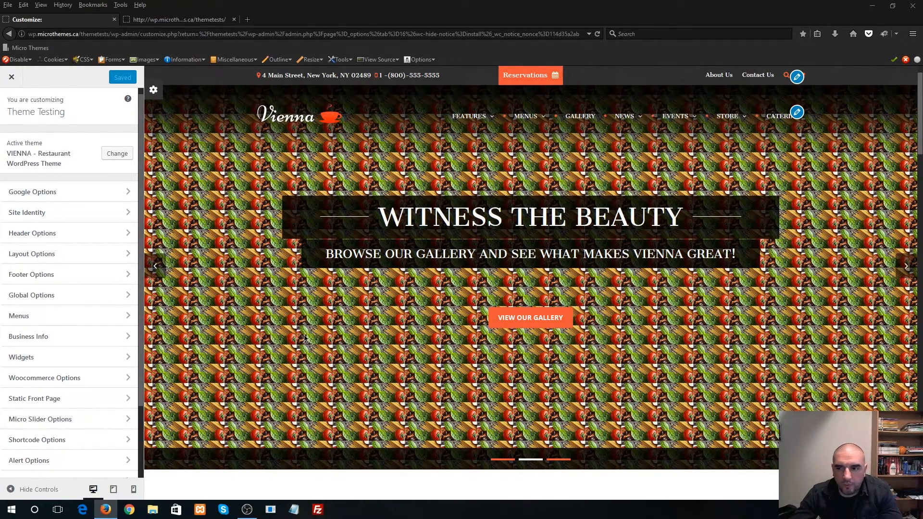
scroll(305, 338, "down", 6)
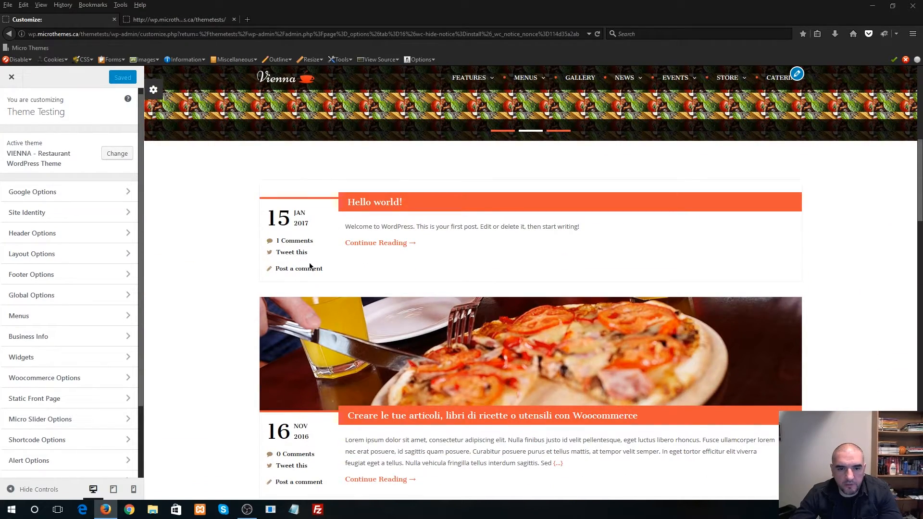
Set the front page to the static page Homepage VC, publish the change and leave the front page settings.
left_click(108, 398)
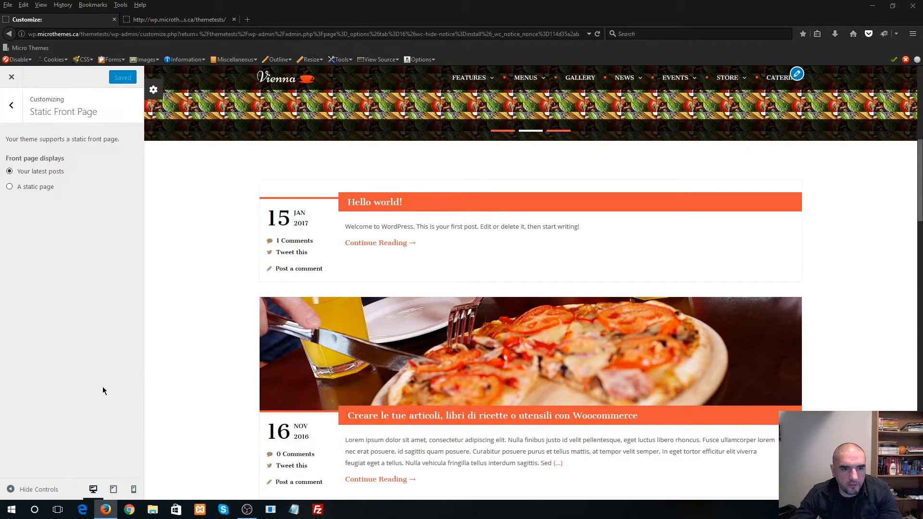
left_click(38, 187)
left_click(57, 225)
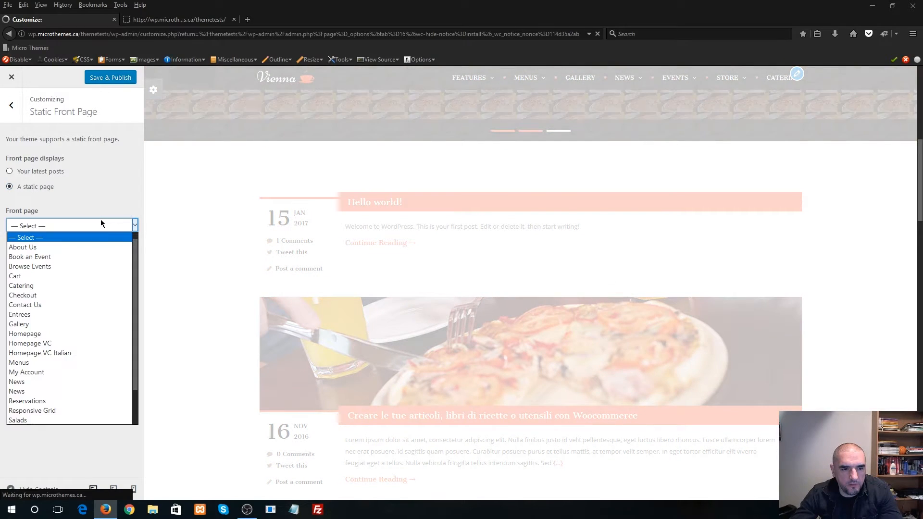
left_click(39, 343)
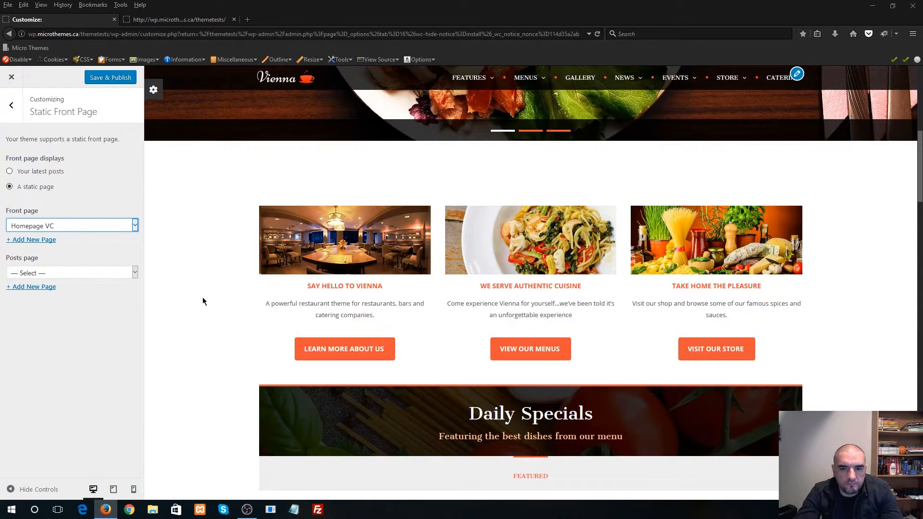
scroll(222, 313, "down", 15)
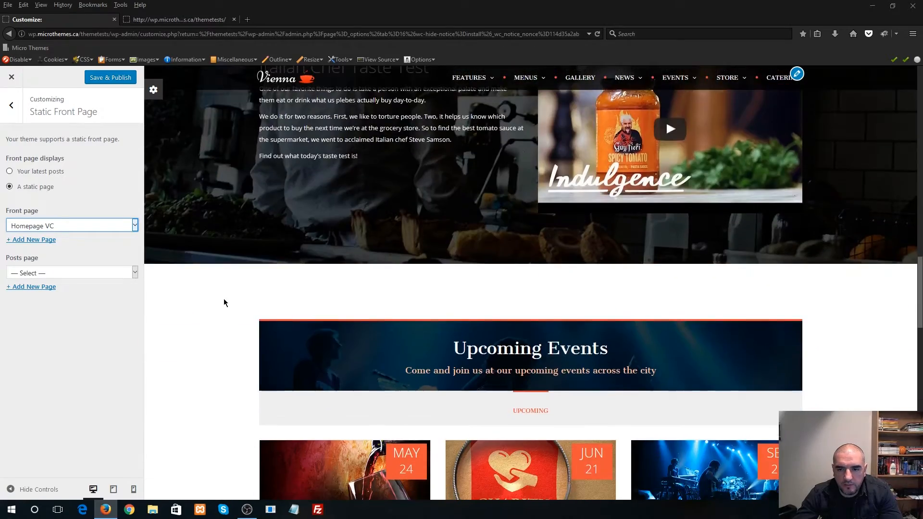
scroll(223, 313, "up", 20)
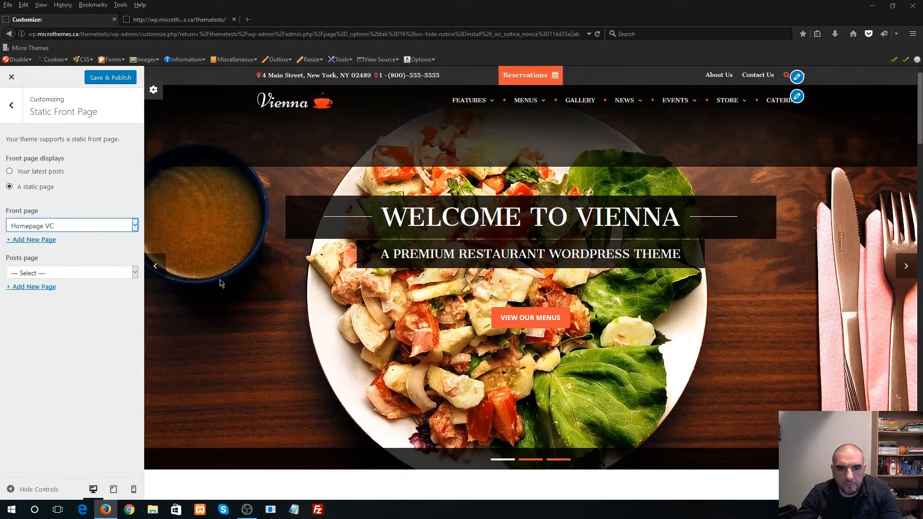
left_click(119, 78)
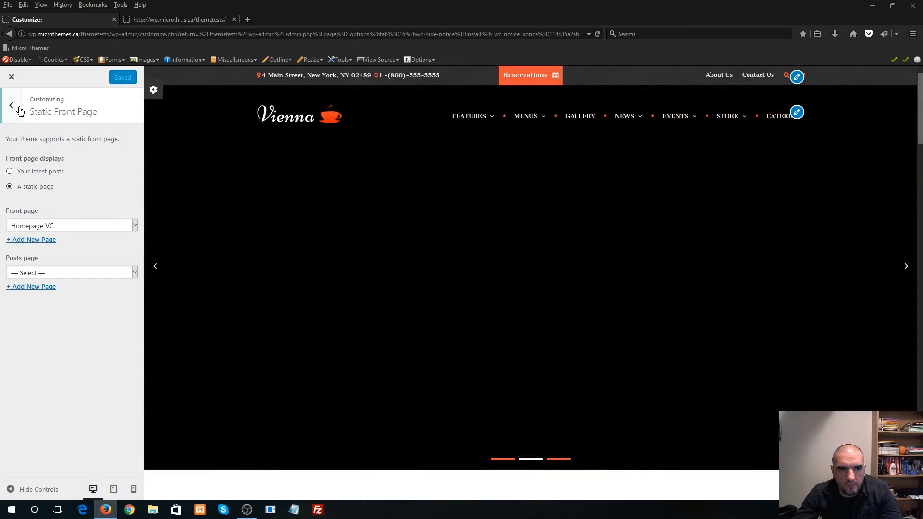
left_click(19, 109)
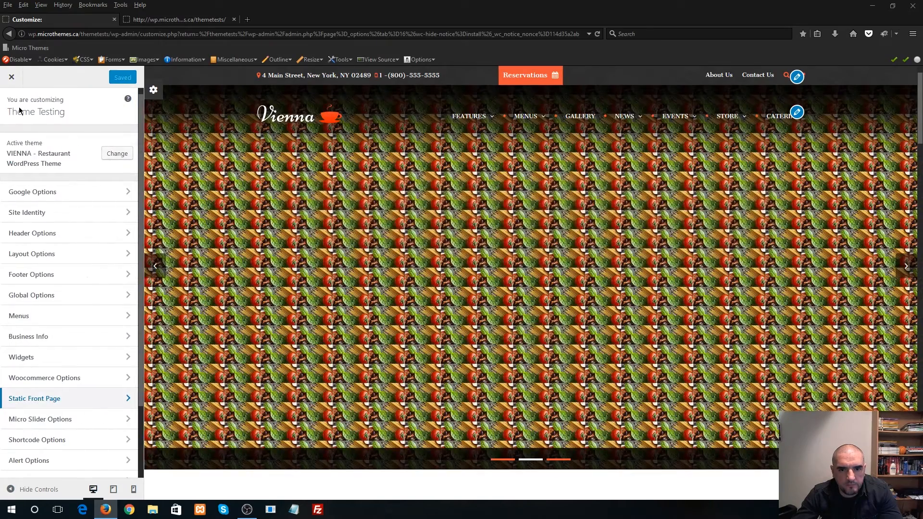
left_click(119, 315)
left_click(105, 144)
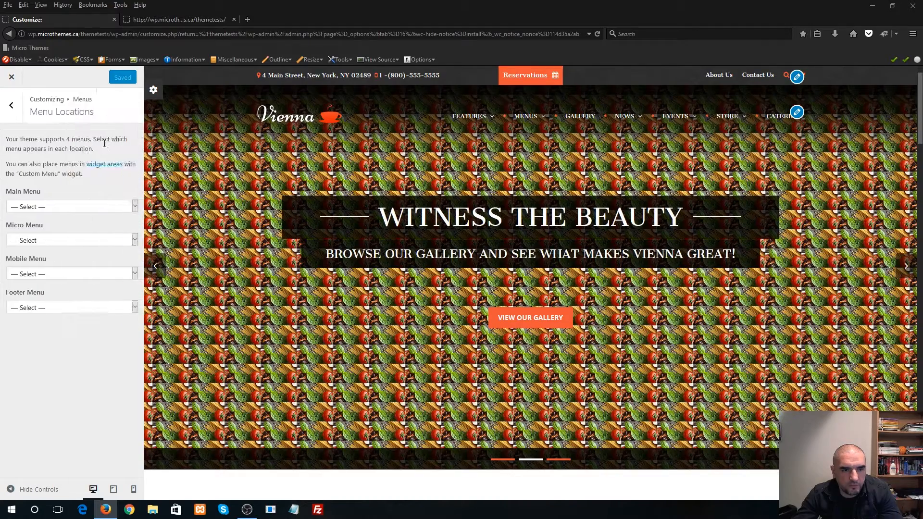
left_click(12, 105)
left_click(11, 105)
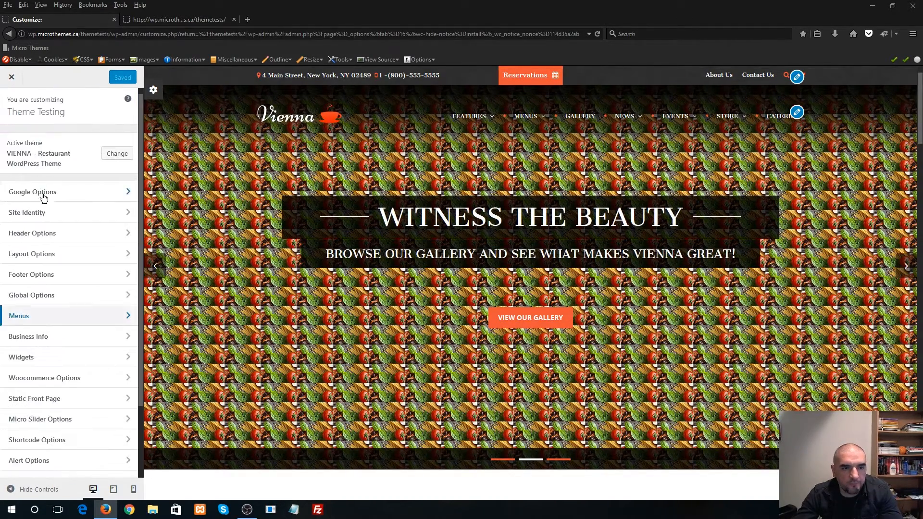
Assign Main Navigation, Micro Navigation, Mobile Navigation and Footer Navigation to the Main, Micro, Mobile and Footer menu locations respectively.
left_click(46, 318)
left_click(47, 141)
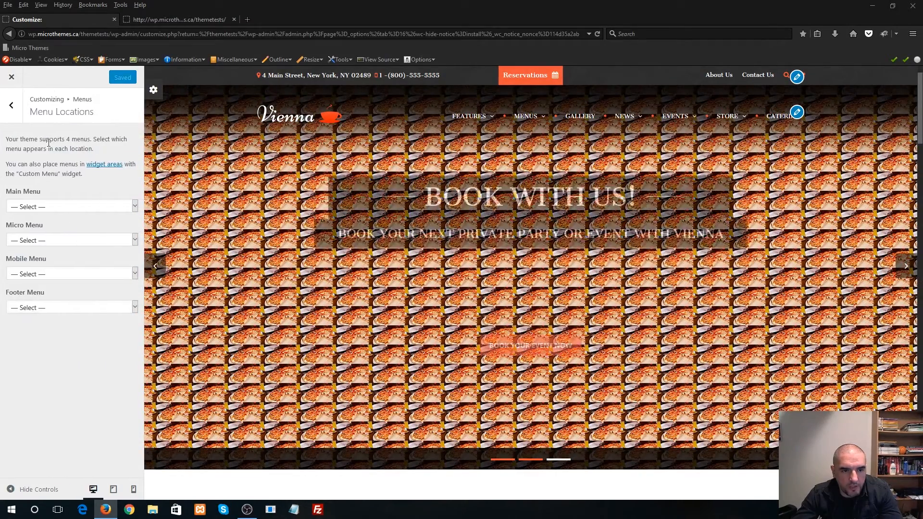
left_click(74, 208)
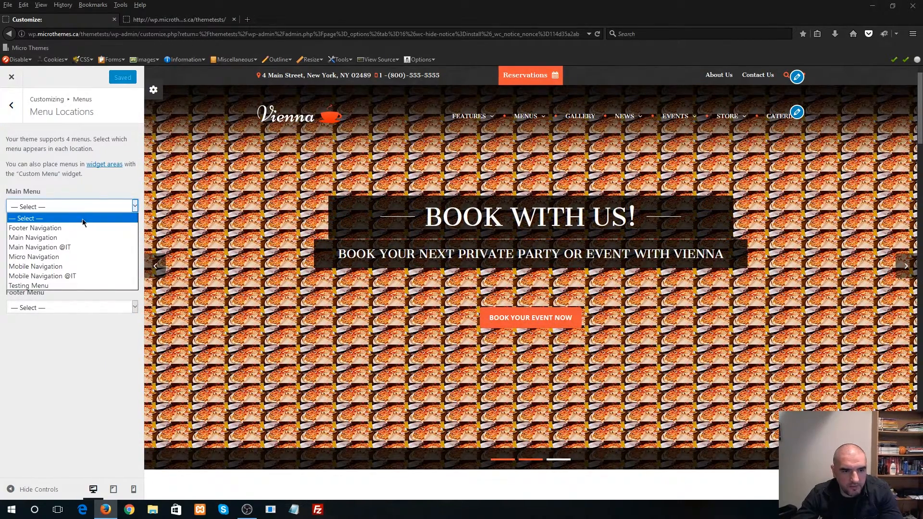
left_click(46, 238)
left_click(41, 256)
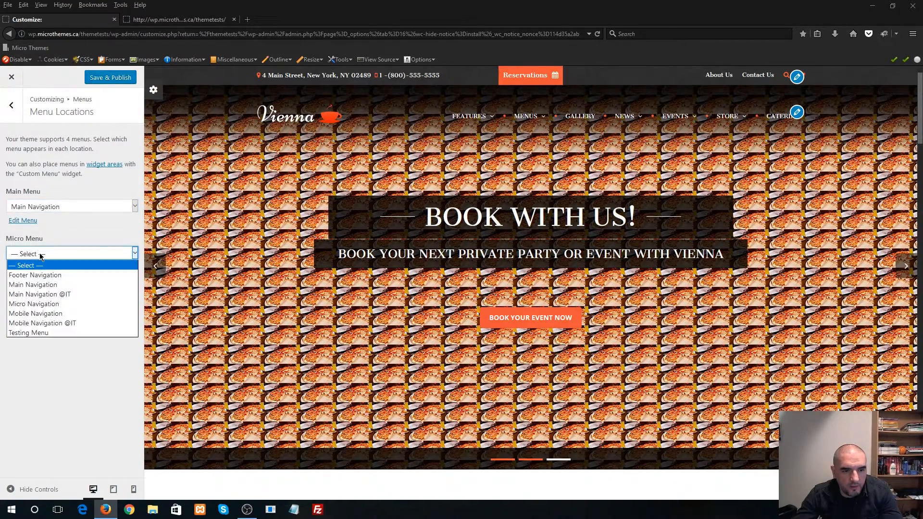
left_click(50, 304)
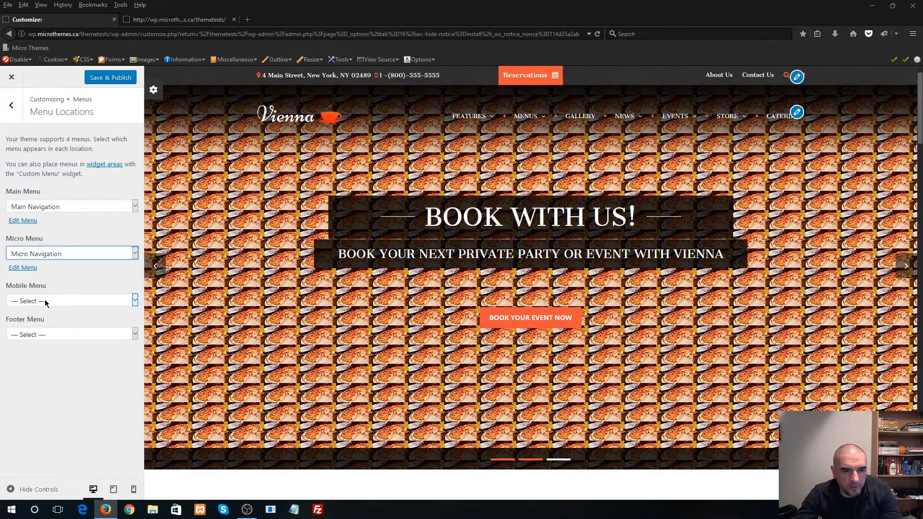
left_click(46, 302)
left_click(48, 355)
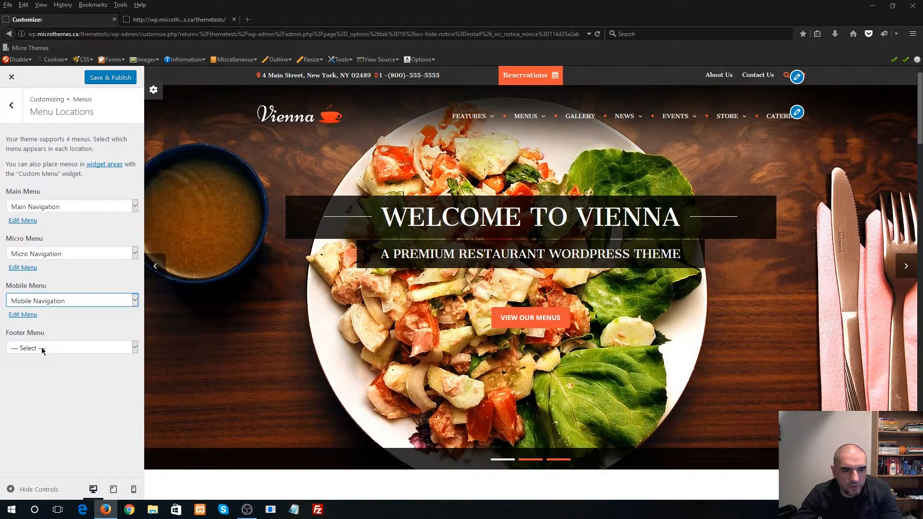
left_click(42, 350)
left_click(33, 367)
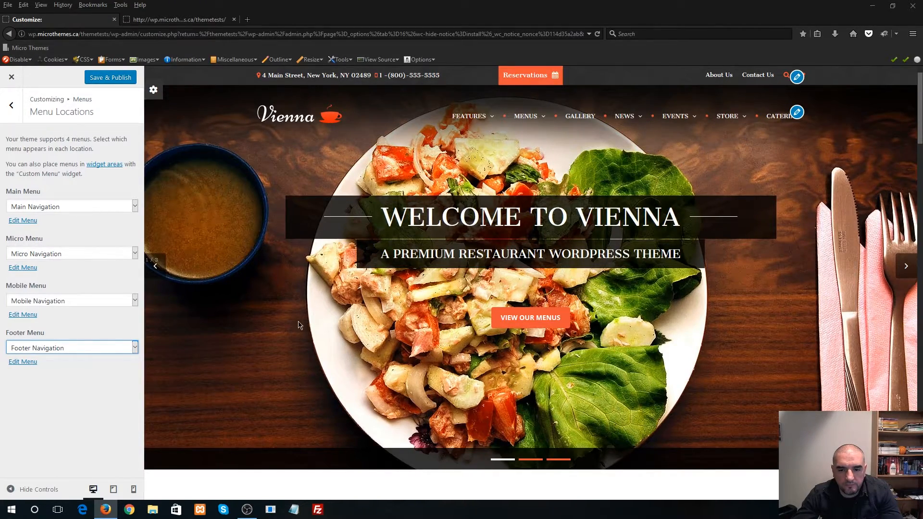
Publish the menu location assignments and close the Customizer.
scroll(306, 336, "down", 6)
scroll(305, 336, "up", 6)
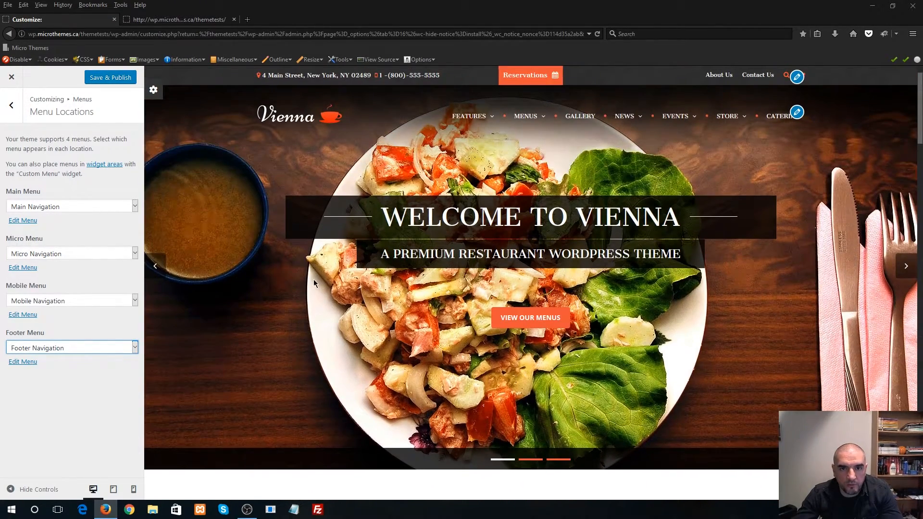
left_click(111, 78)
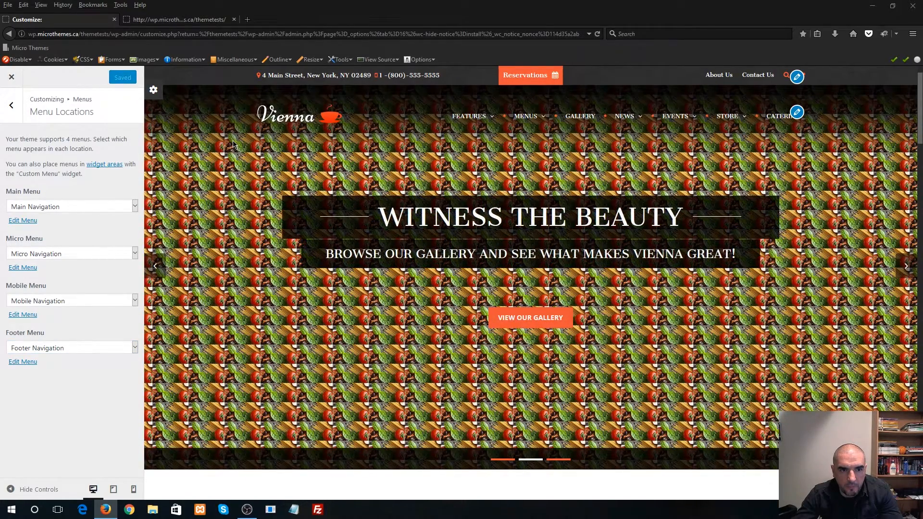
left_click(11, 77)
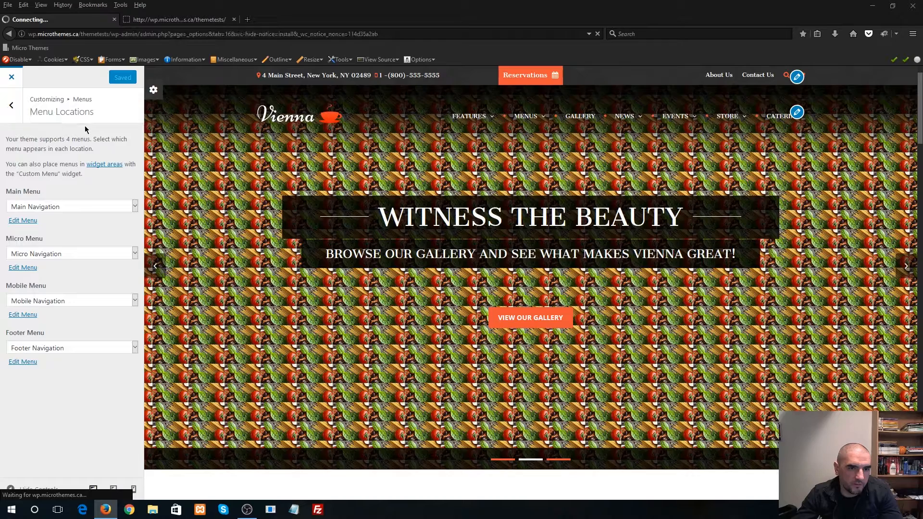
Reload the live site's front page and examine its header, content sections and footer.
mouse_move(128, 92)
left_click(197, 20)
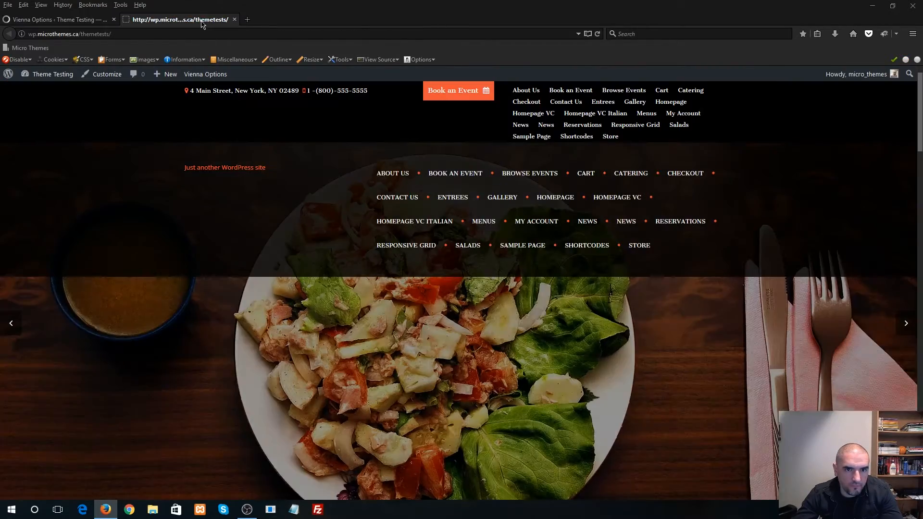
left_click(598, 34)
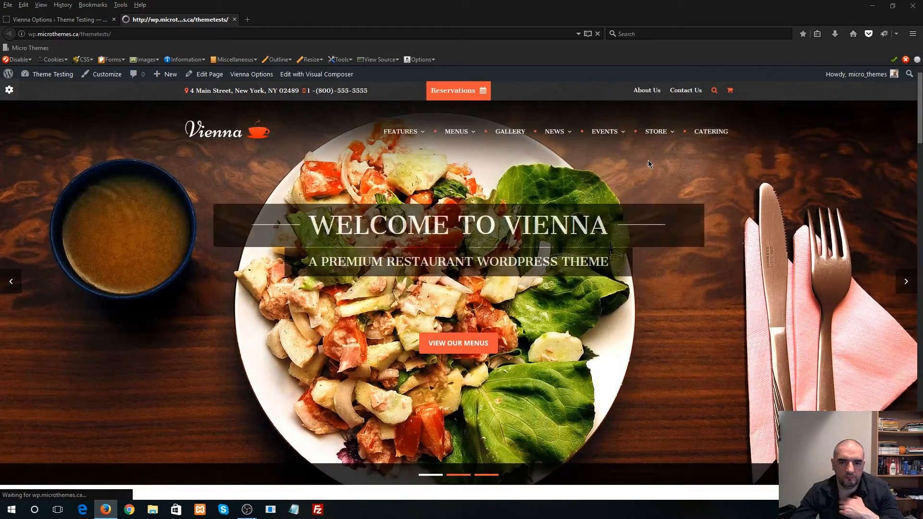
scroll(624, 252, "down", 1)
scroll(623, 253, "down", 20)
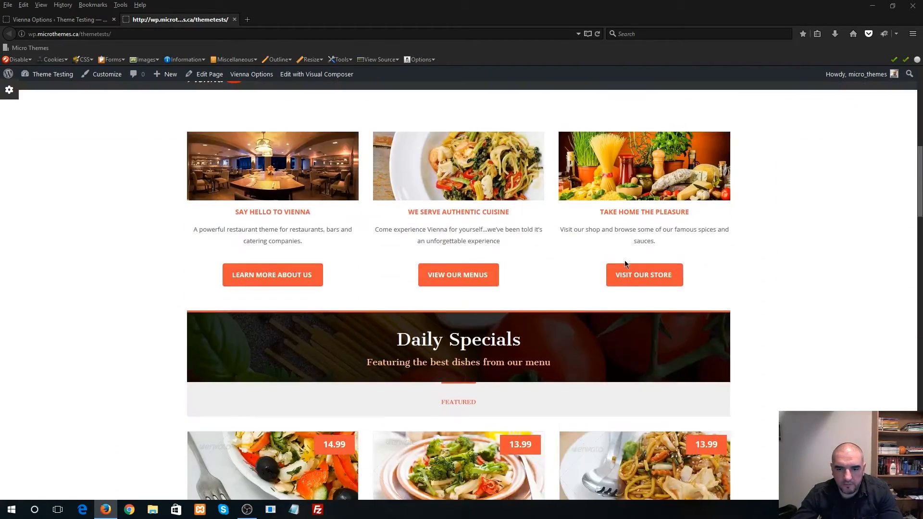
scroll(627, 260, "down", 8)
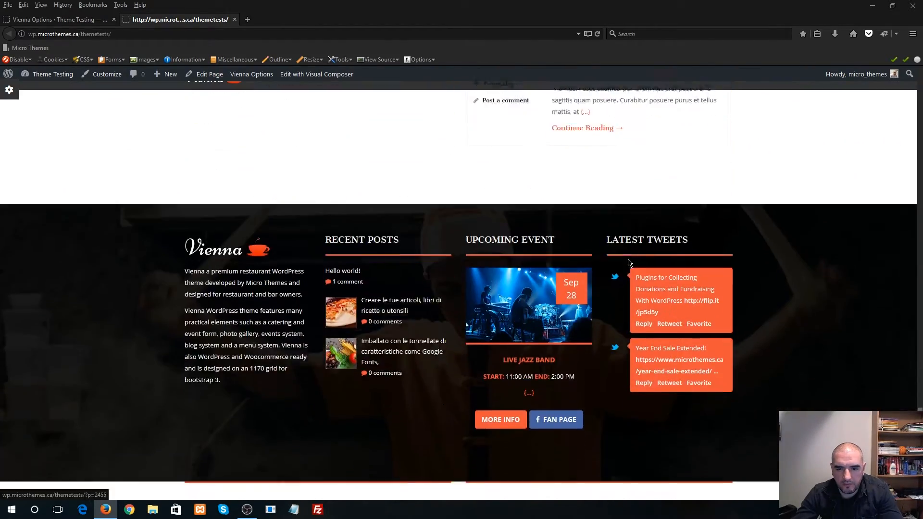
scroll(499, 374, "up", 20)
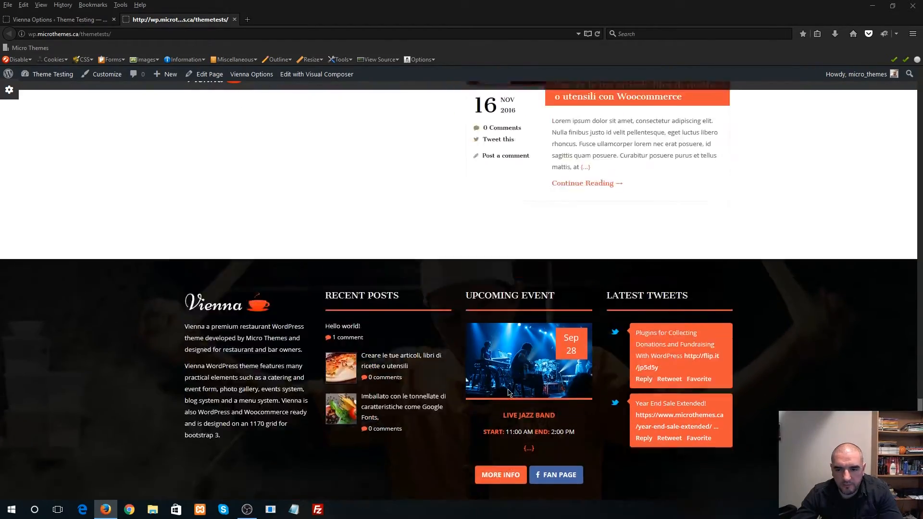
scroll(497, 374, "up", 10)
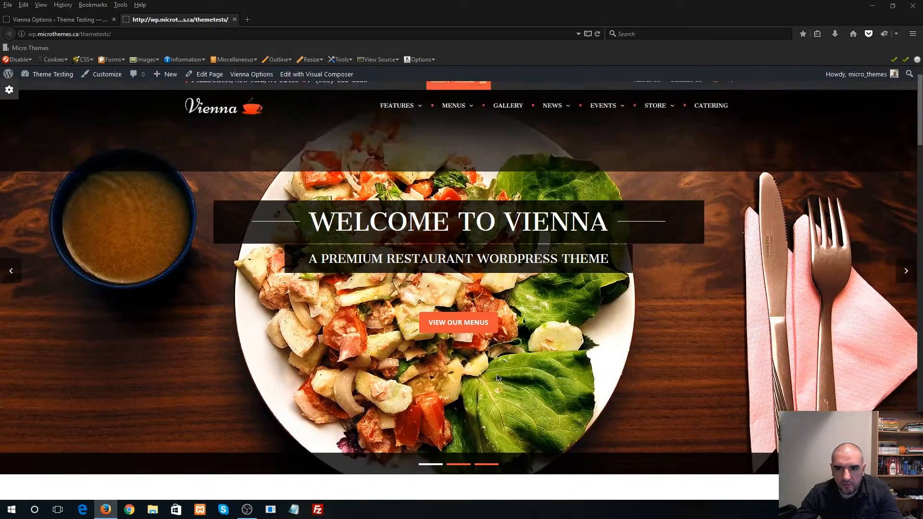
Examine the background images of the second and third slides in the homepage slider.
left_click(459, 475)
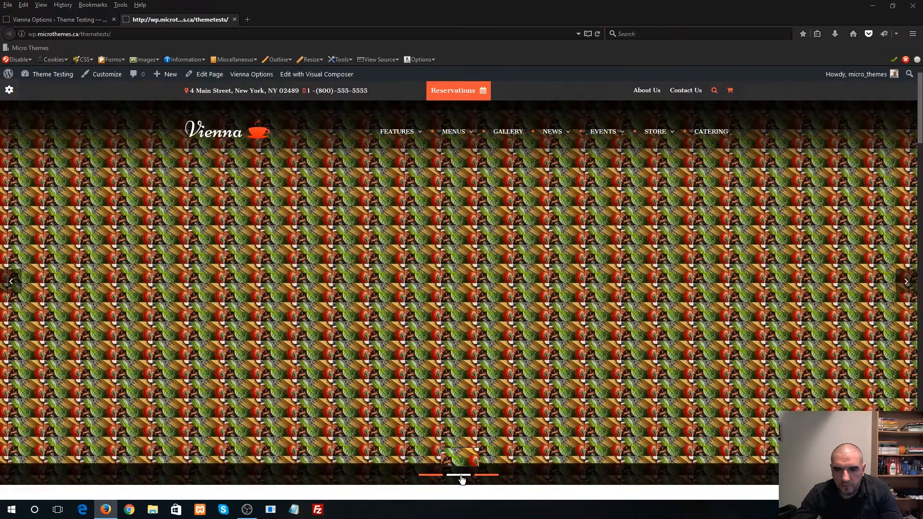
left_click(489, 476)
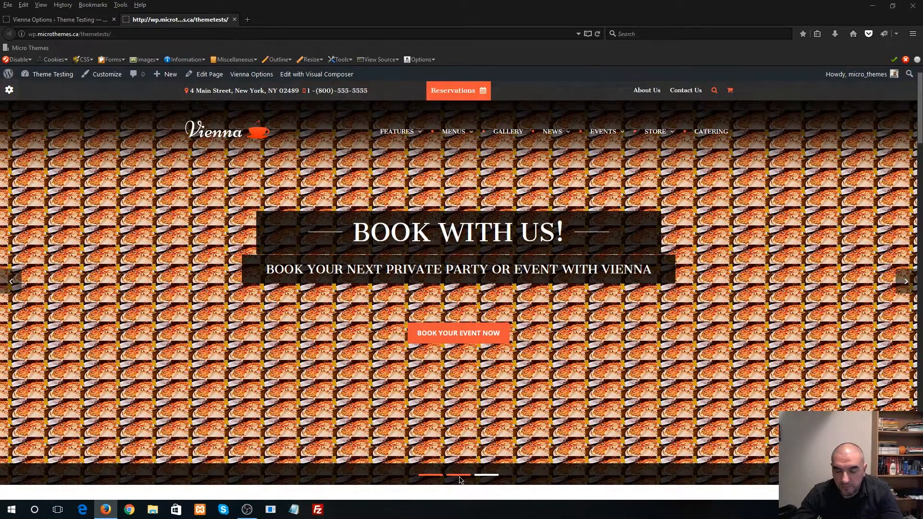
left_click(459, 475)
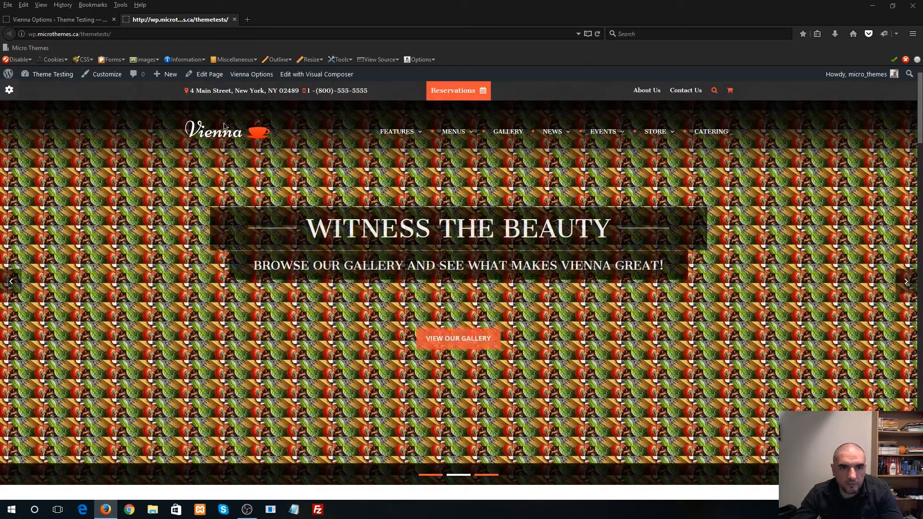
Return to the Vienna Options admin page and expand the "Witness the beauty" slide in the Micro Slider settings.
left_click(67, 20)
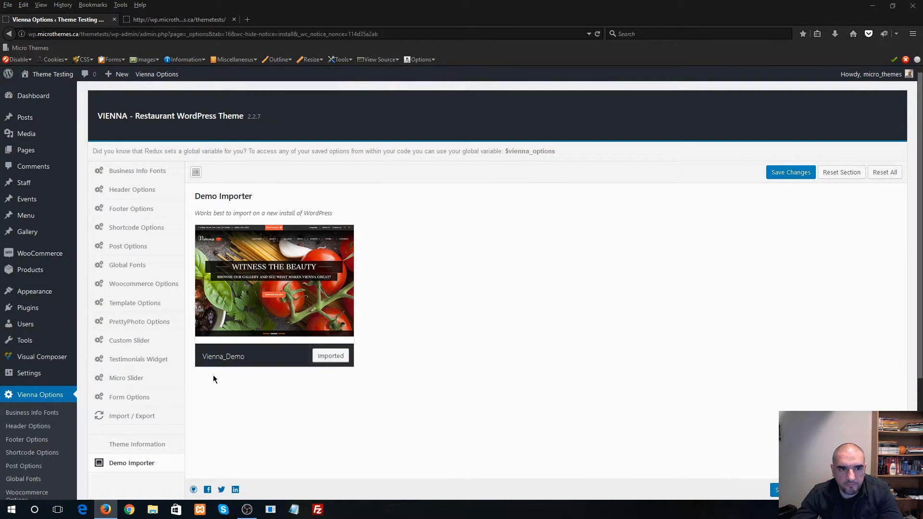
left_click(133, 379)
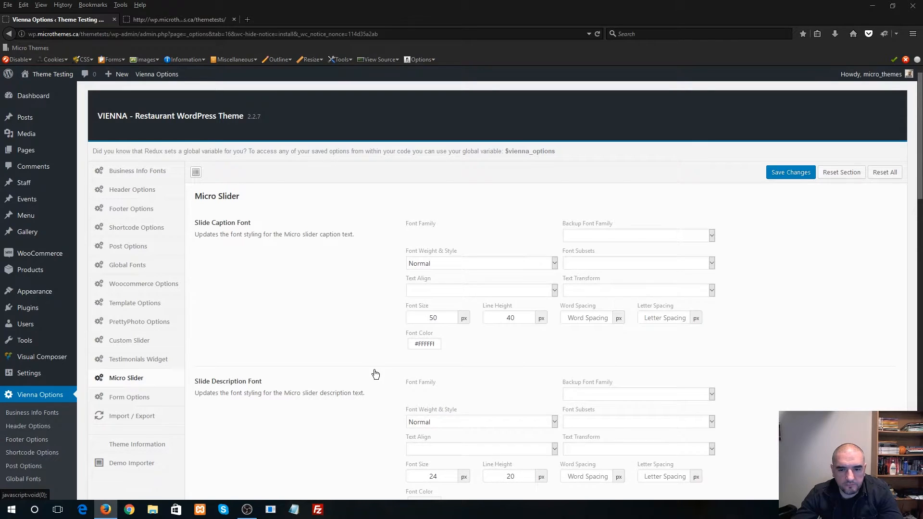
scroll(375, 373, "down", 8)
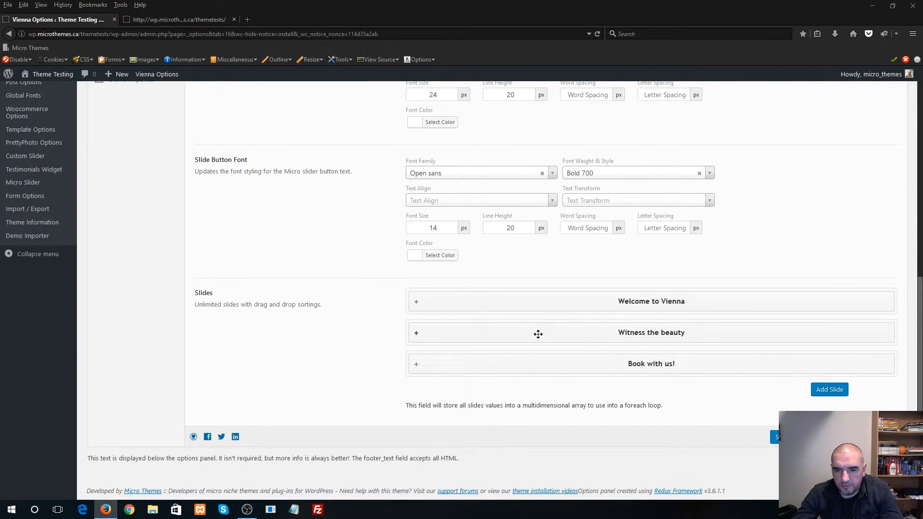
left_click(606, 345)
scroll(385, 337, "down", 2)
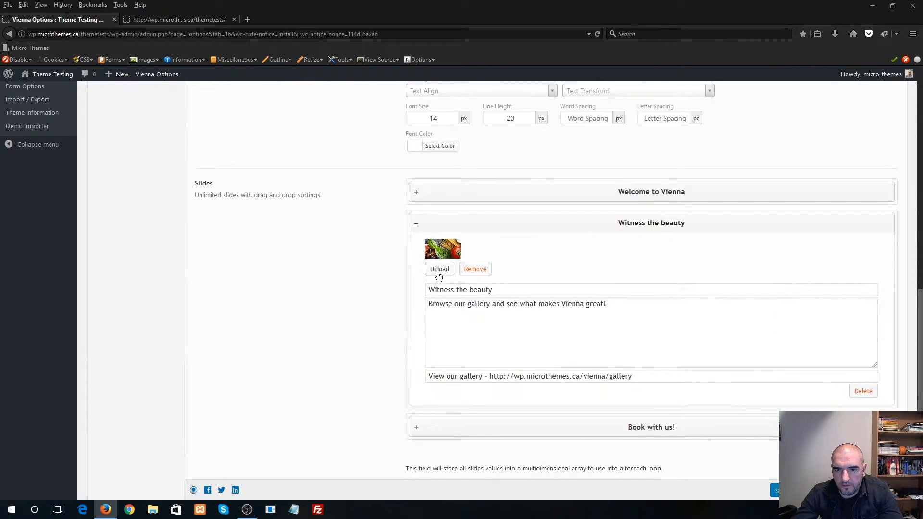
Replace the "Witness the beauty" slide's image with the full-size slide2-4.jpg from the media library.
left_click(475, 269)
left_click(439, 248)
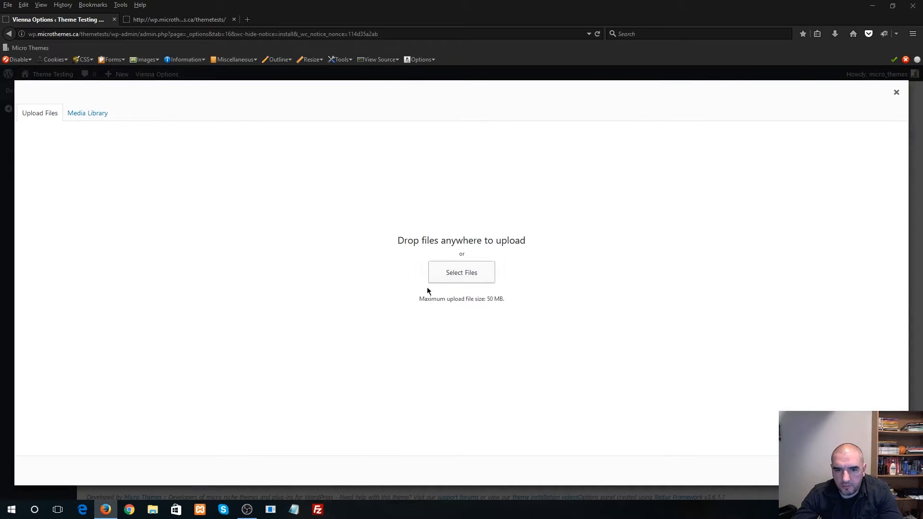
left_click(103, 119)
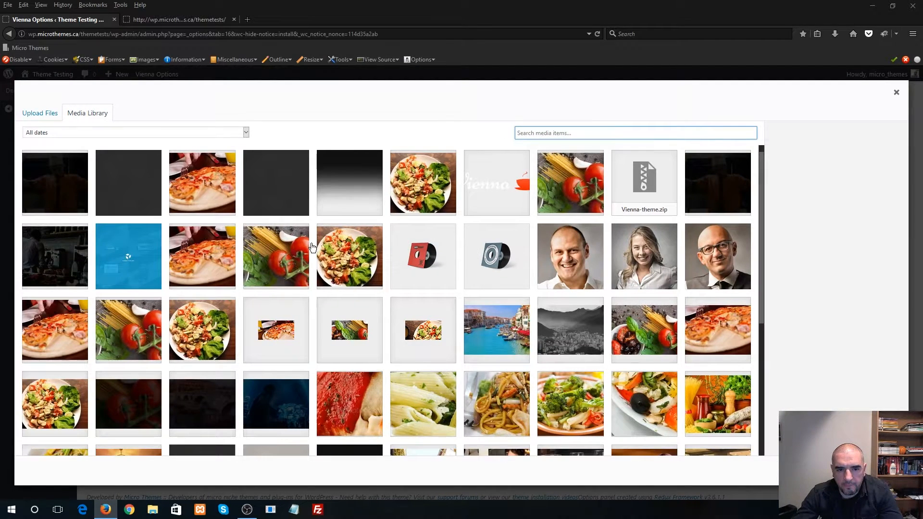
left_click(249, 251)
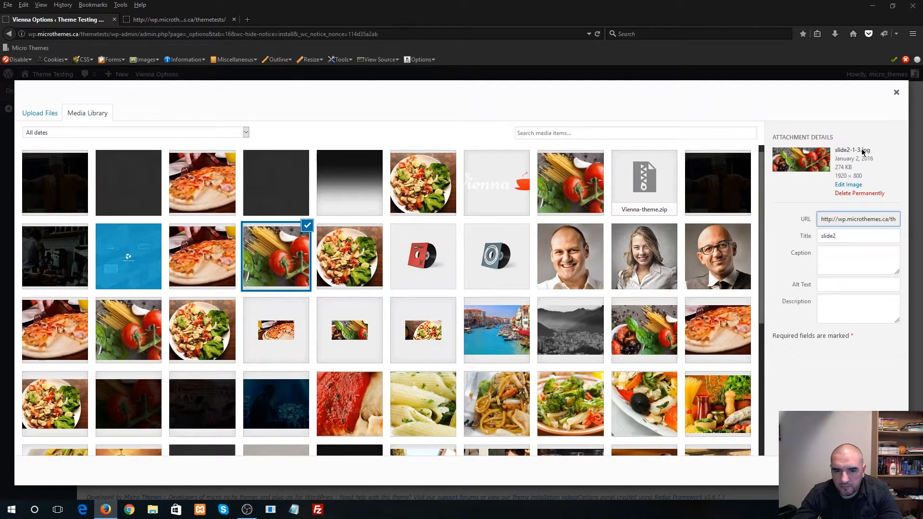
left_click(134, 336)
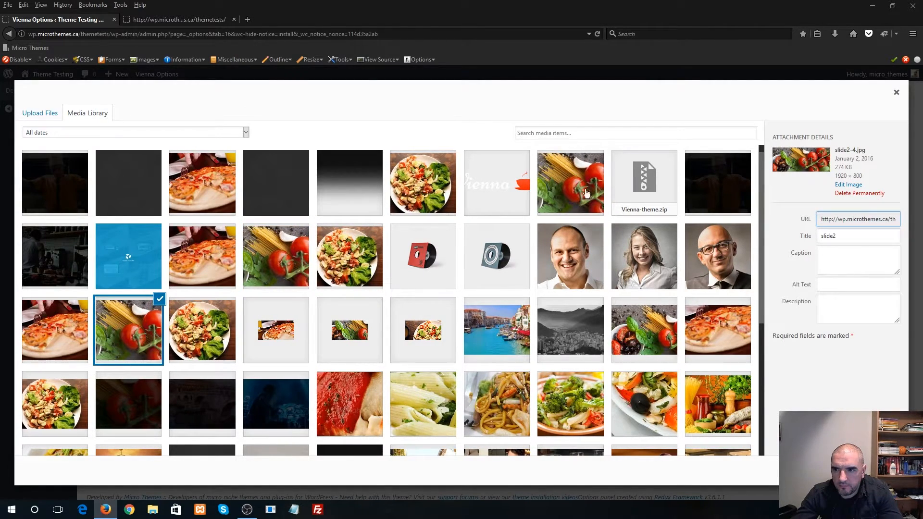
left_click(277, 257)
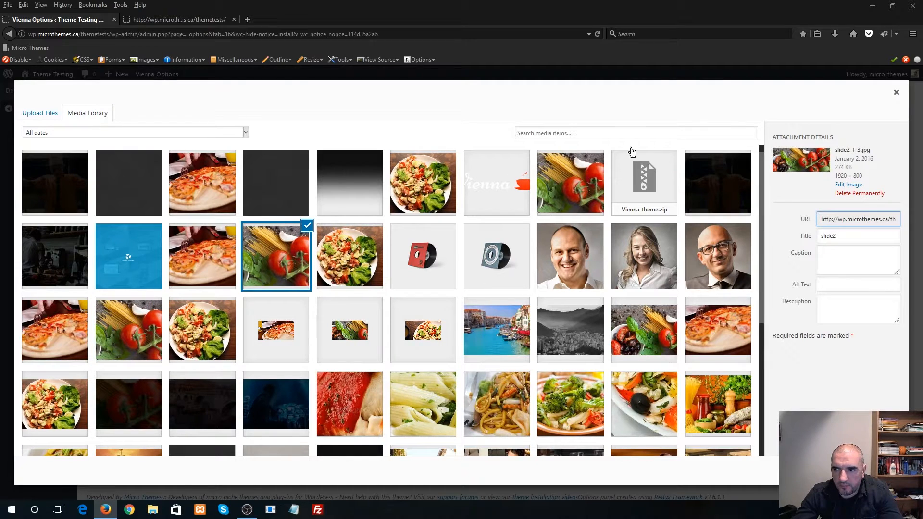
left_click(149, 339)
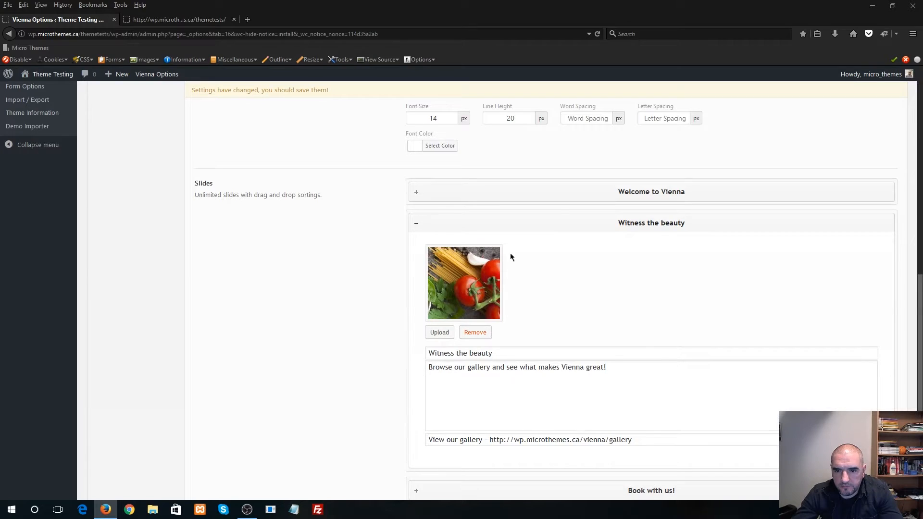
Replace the "Book with us!" slide's image with the full-size slide3-1-3.jpg from the media library.
left_click(558, 195)
left_click(558, 194)
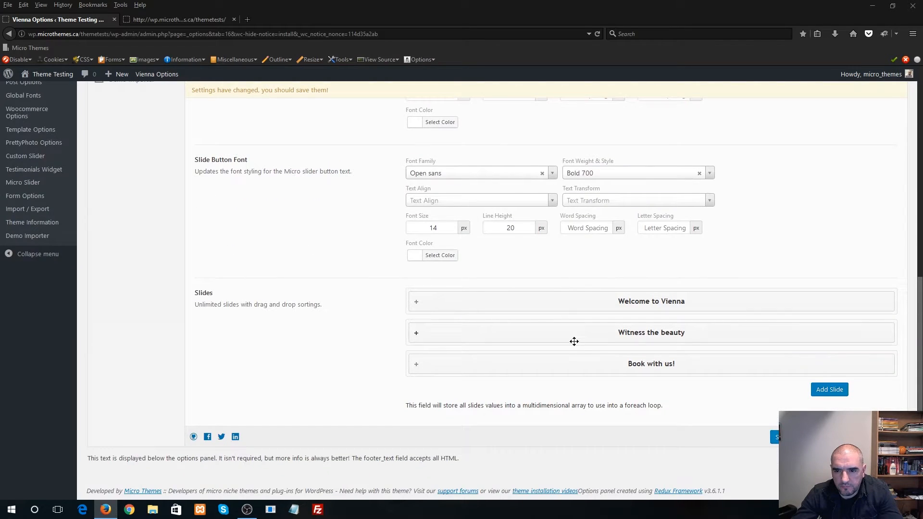
scroll(406, 373, "up", 1)
scroll(730, 365, "down", 1)
scroll(635, 377, "up", 1)
scroll(373, 377, "down", 1)
left_click(574, 365)
scroll(387, 334, "down", 5)
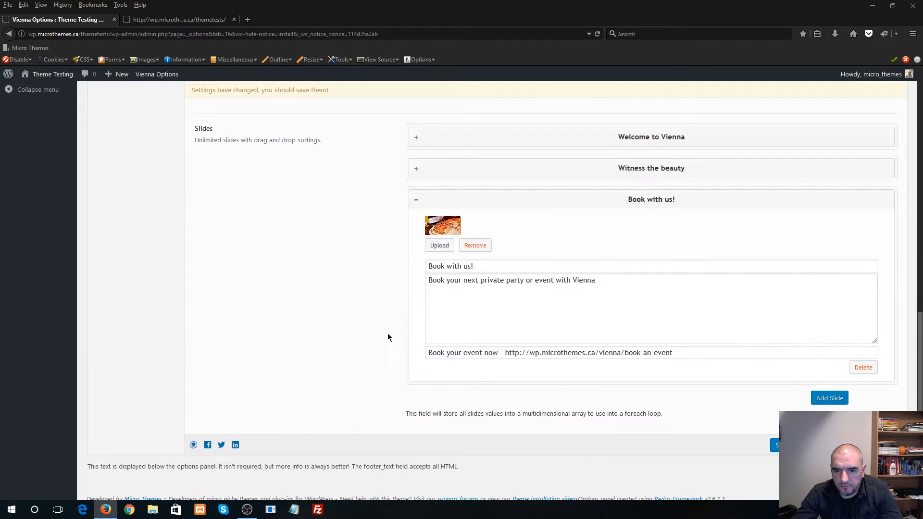
left_click(479, 245)
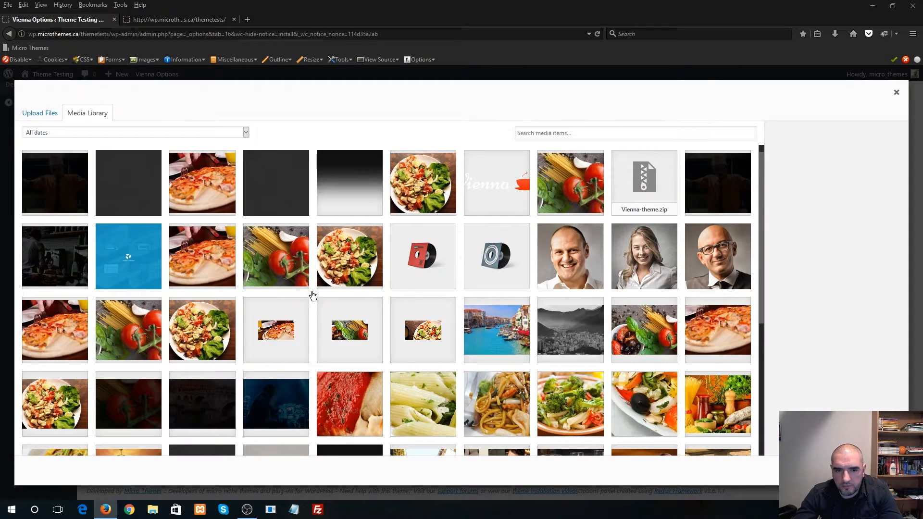
left_click(216, 259)
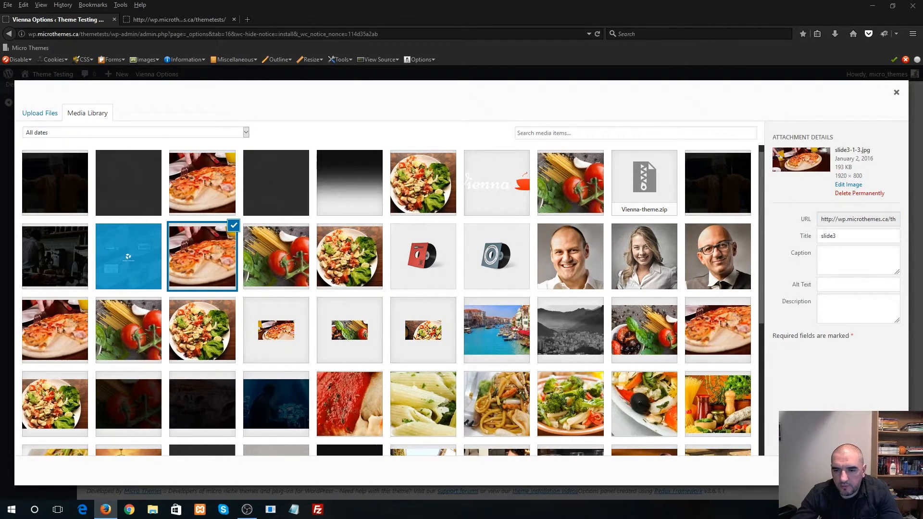
left_click(885, 470)
Save the changed Micro Slider settings.
scroll(306, 384, "down", 3)
left_click(794, 436)
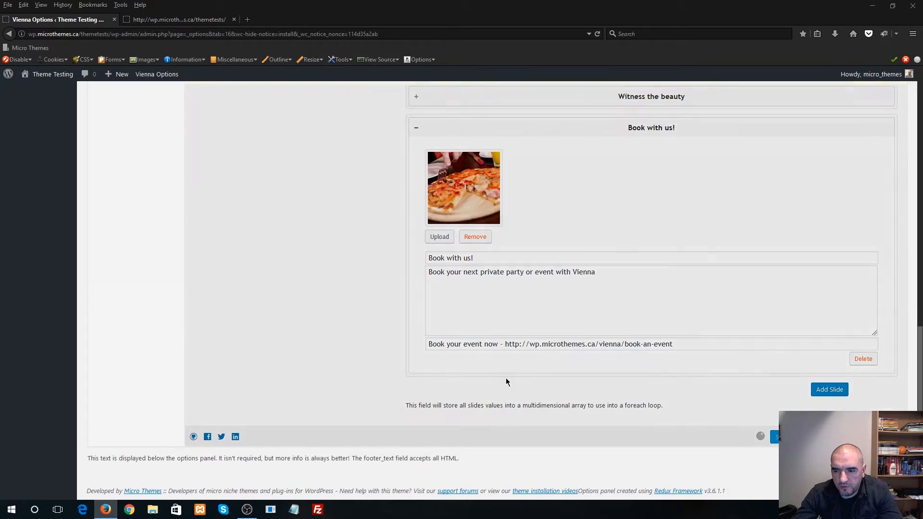
scroll(230, 307, "up", 3)
Reload the live front page and check the second slide's new background image.
left_click(178, 19)
key("F5")
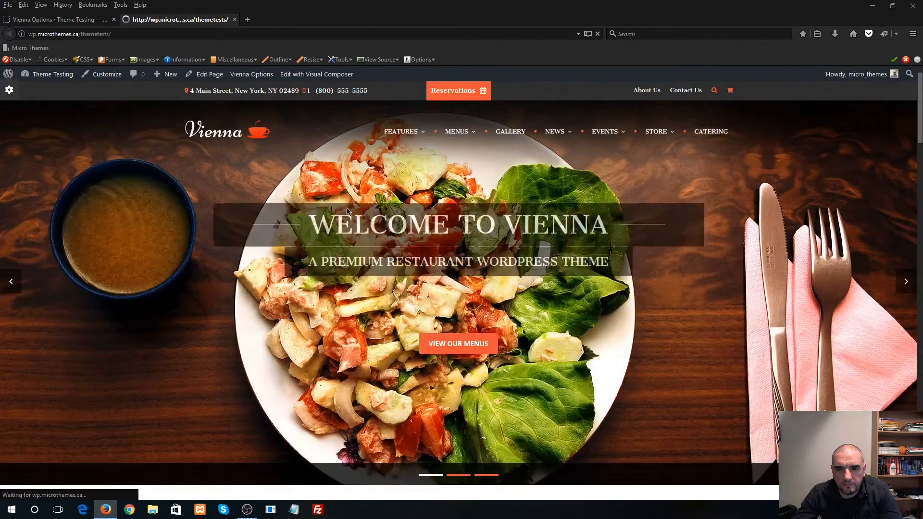
left_click(468, 476)
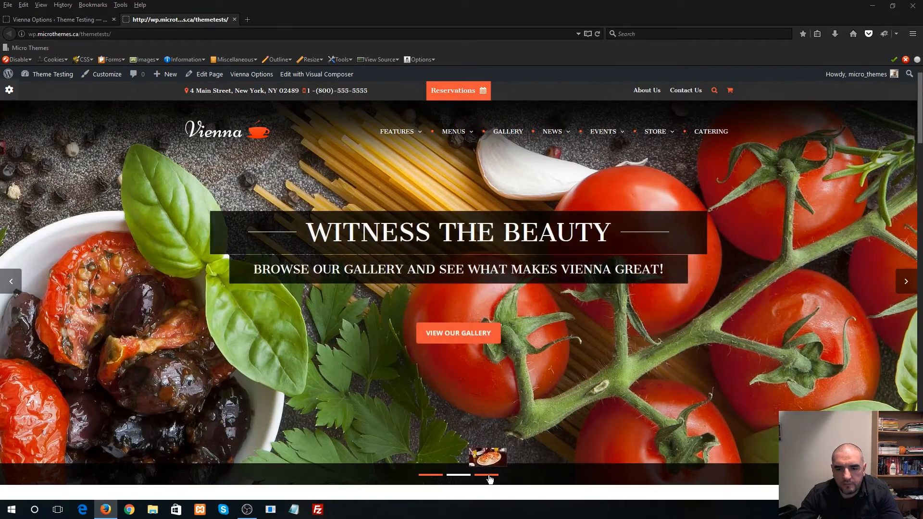
Cycle through the front page slider's slides and check each one's background image.
left_click(487, 475)
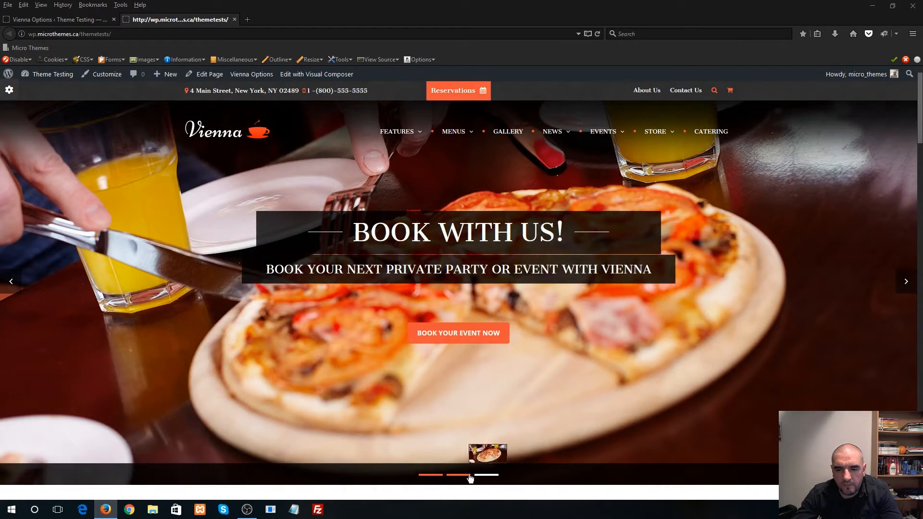
left_click(461, 476)
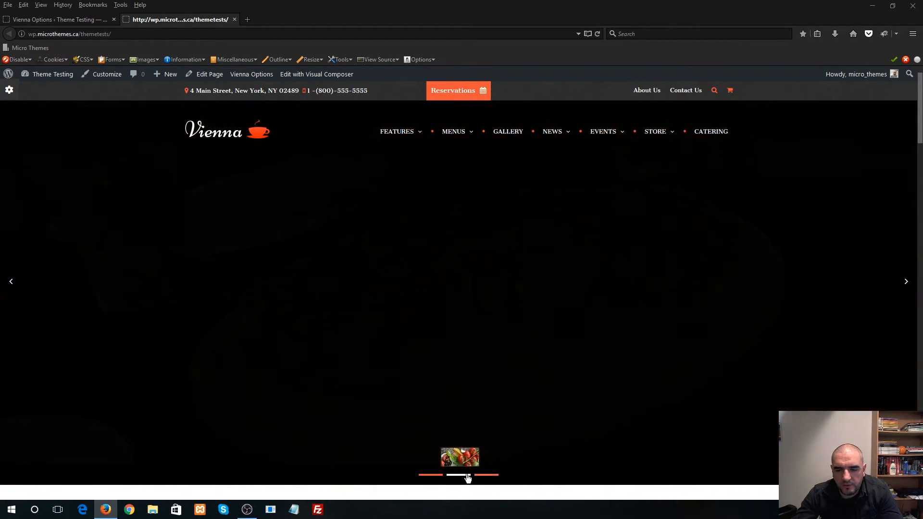
left_click(906, 281)
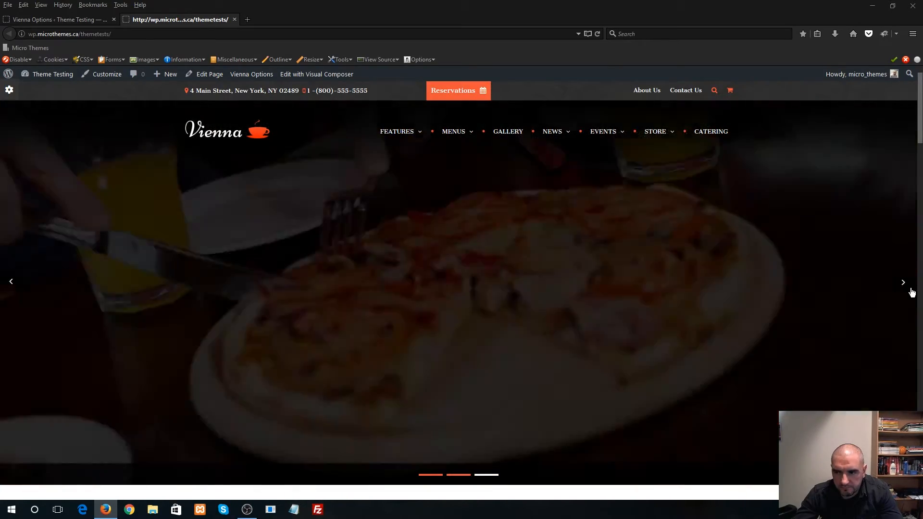
scroll(214, 356, "down", 8)
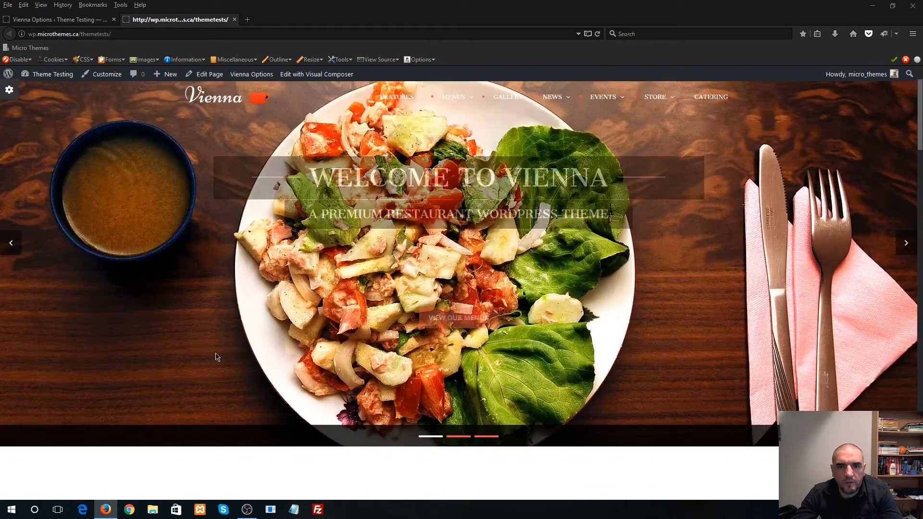
scroll(221, 362, "up", 7)
scroll(223, 365, "up", 2)
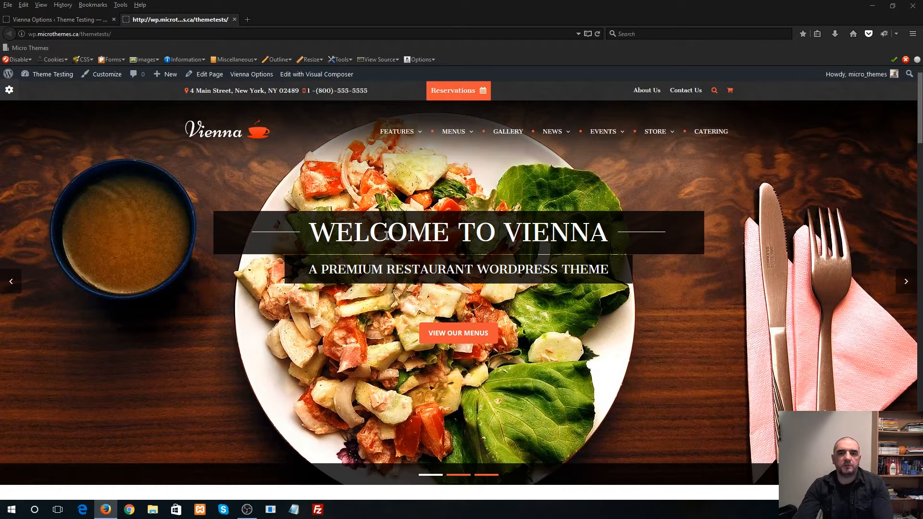
Save the WordPress permalink settings with the Post name structure and the Default product permalinks.
left_click(100, 23)
scroll(145, 192, "up", 10)
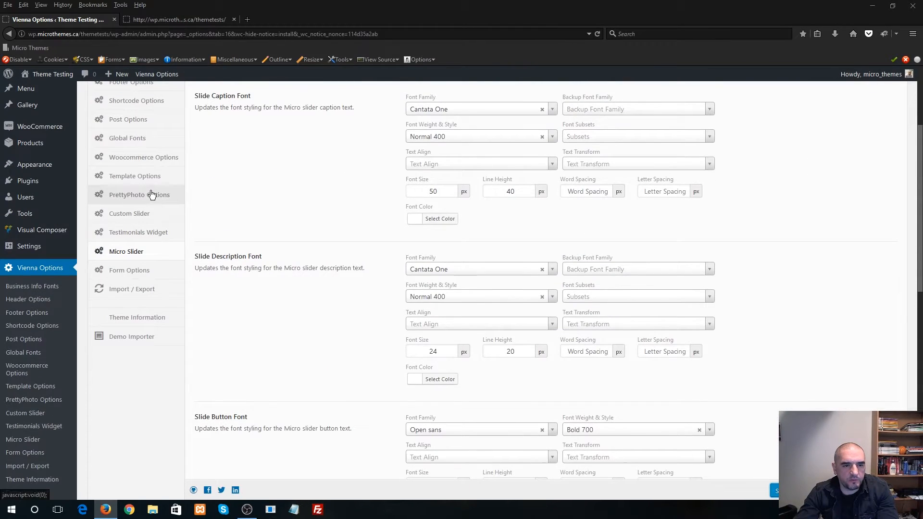
mouse_move(40, 252)
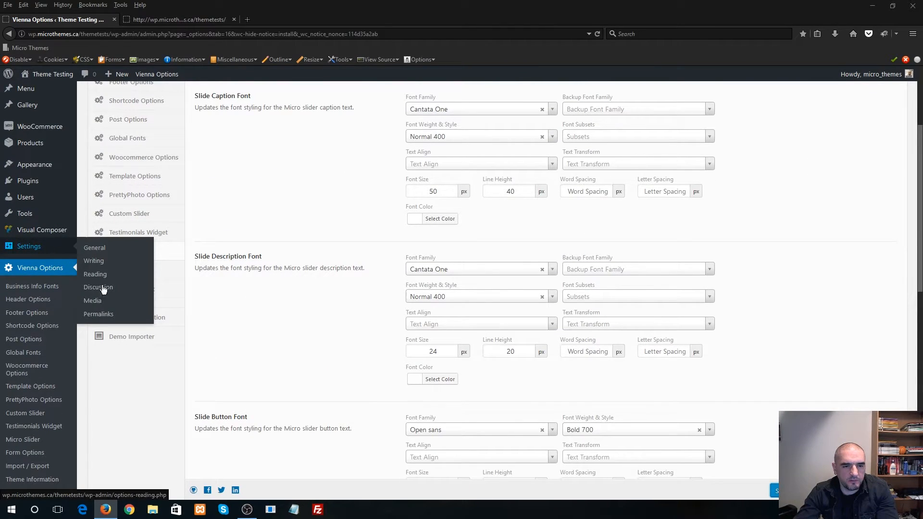
left_click(99, 315)
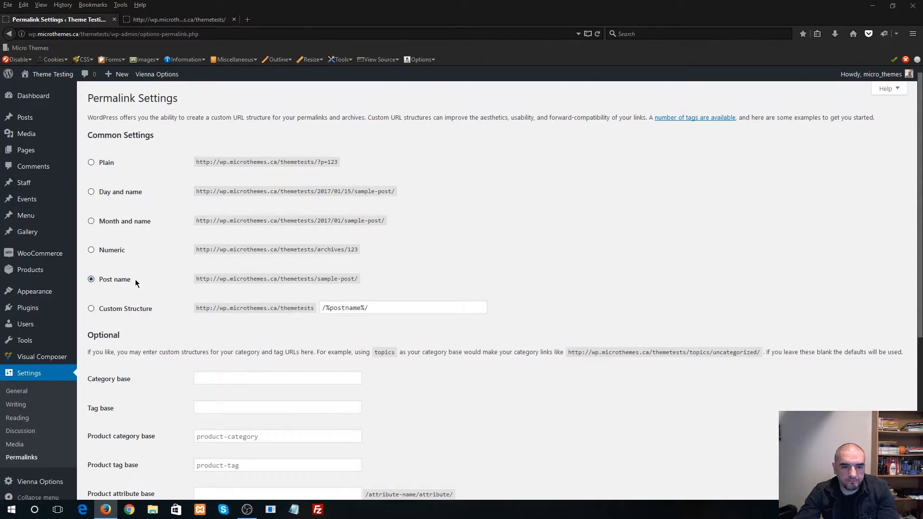
scroll(150, 400, "down", 4)
scroll(150, 399, "down", 1)
left_click(112, 450)
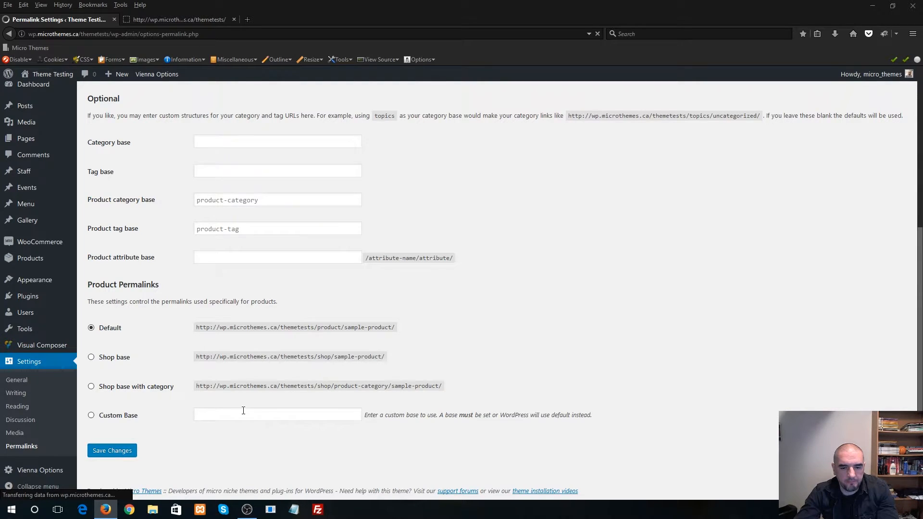
Reload the live site and test the Gallery page's Catering, Events, Restaurant and View All filters.
left_click(172, 20)
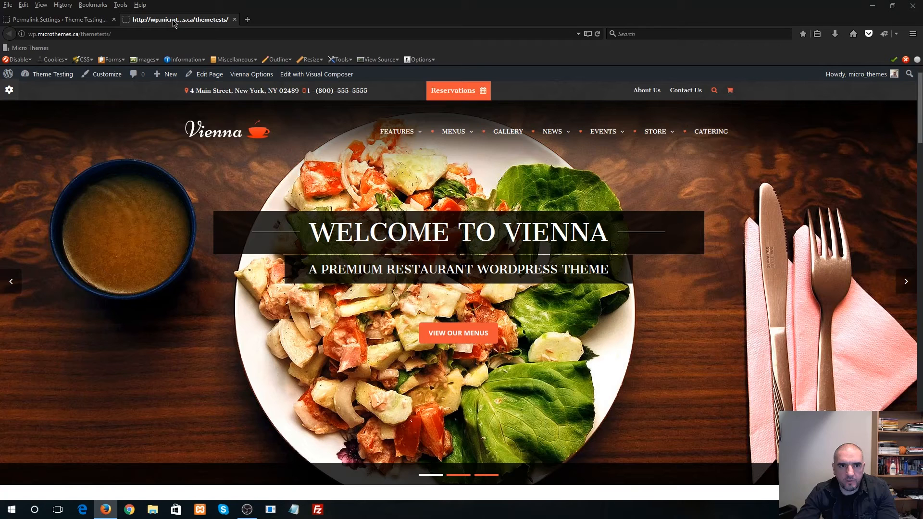
left_click(598, 34)
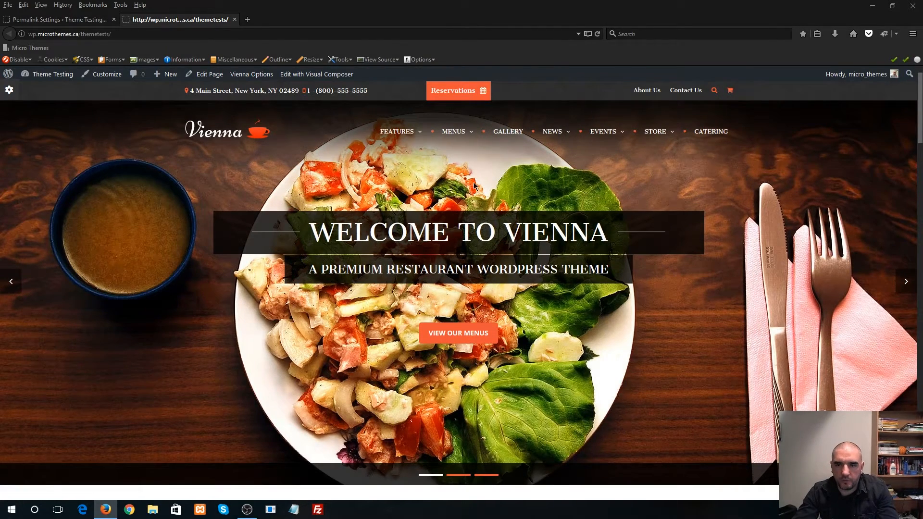
left_click(511, 132)
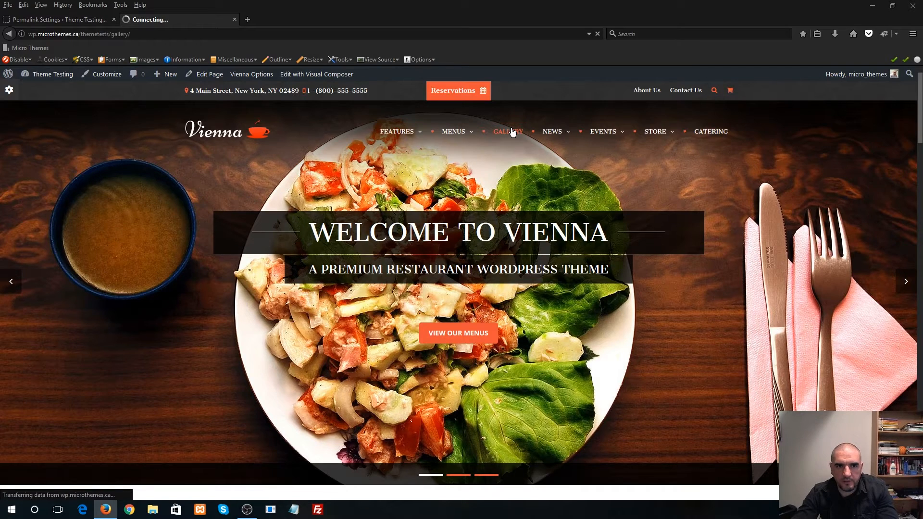
scroll(411, 280, "down", 4)
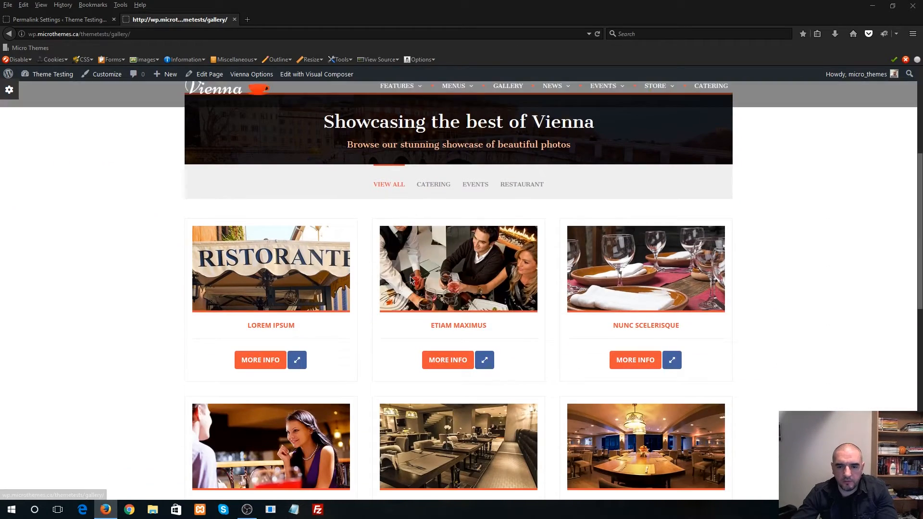
left_click(433, 177)
left_click(476, 178)
left_click(512, 177)
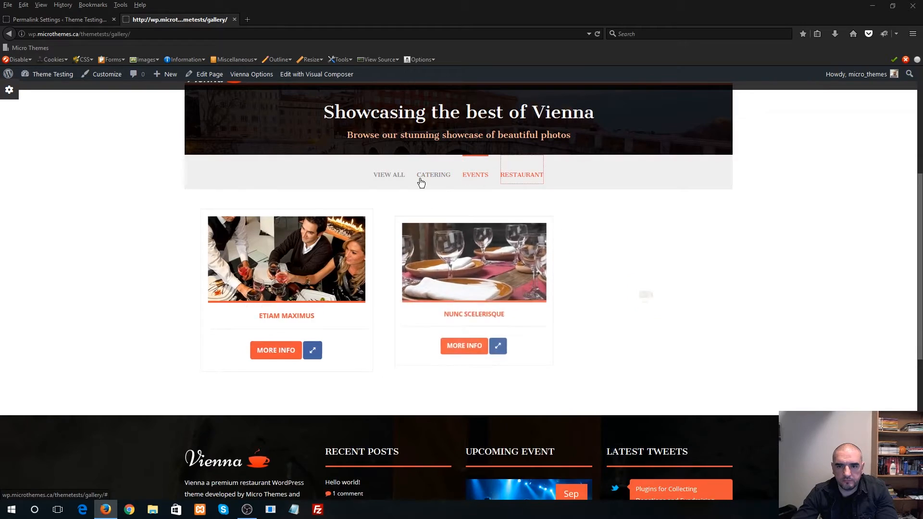
left_click(389, 175)
scroll(587, 166, "up", 5)
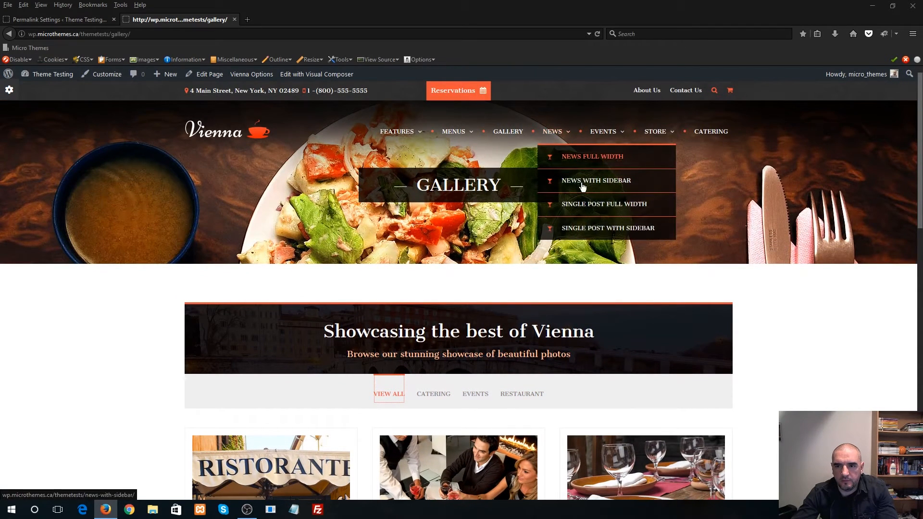
Open the live site's Menus page and look over its header and menu items.
left_click(456, 133)
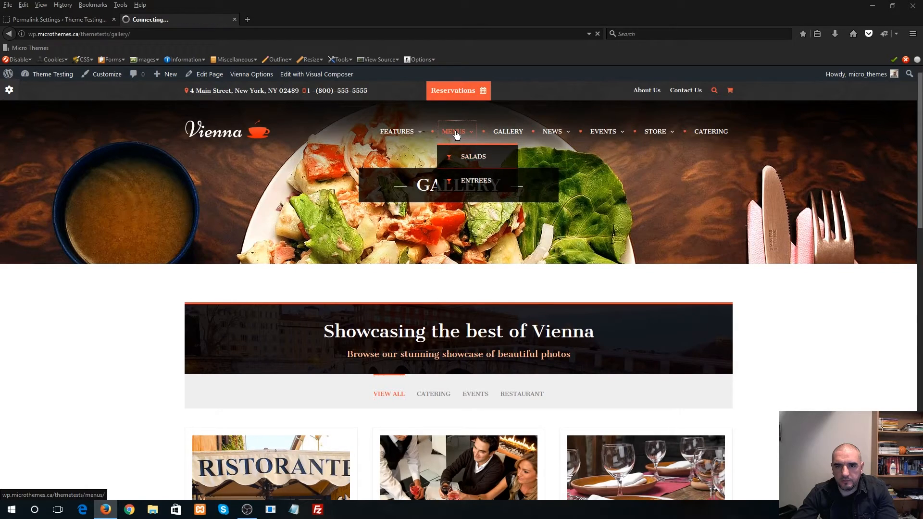
scroll(367, 339, "down", 10)
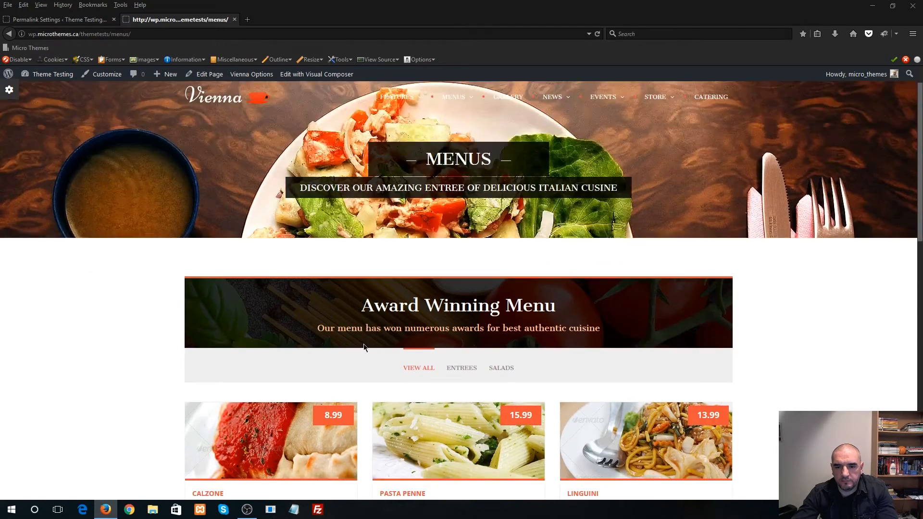
scroll(380, 339, "up", 9)
scroll(380, 339, "up", 1)
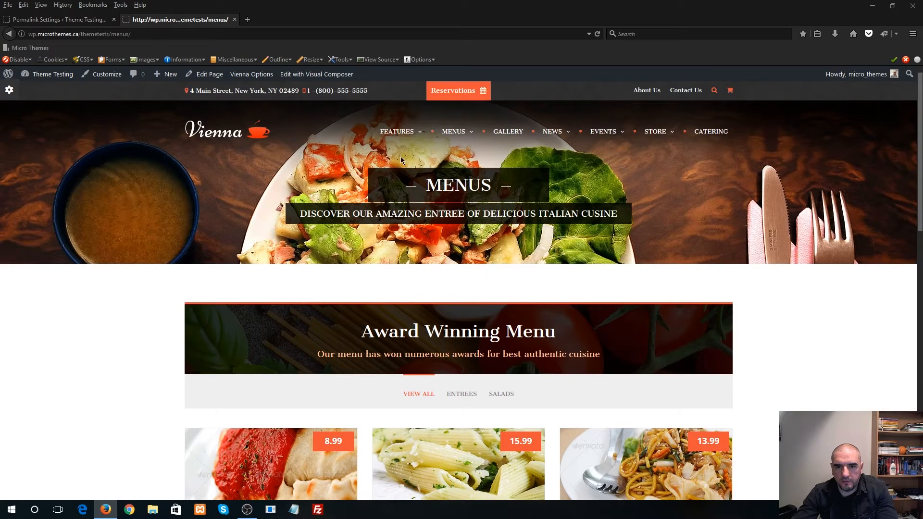
Review the live Catering page and its form, and return to the site's home page.
left_click(712, 132)
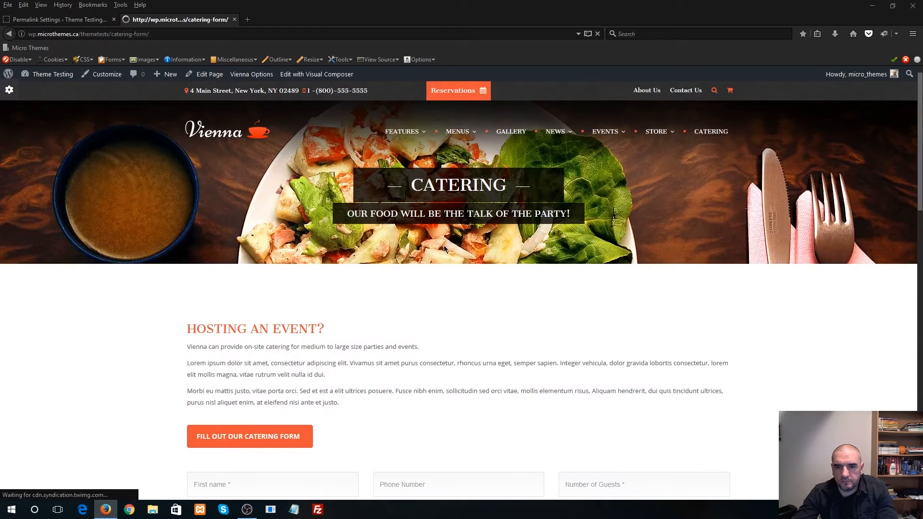
scroll(398, 284, "down", 8)
scroll(400, 285, "up", 8)
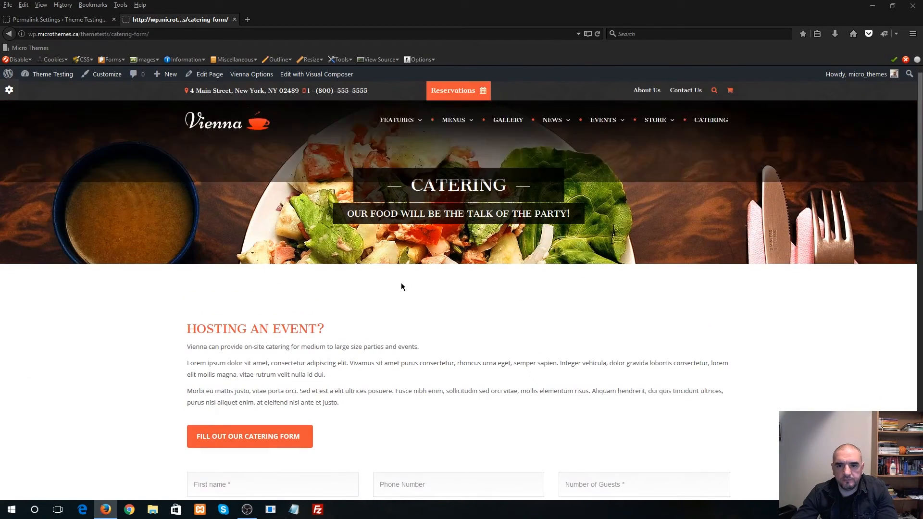
left_click(240, 137)
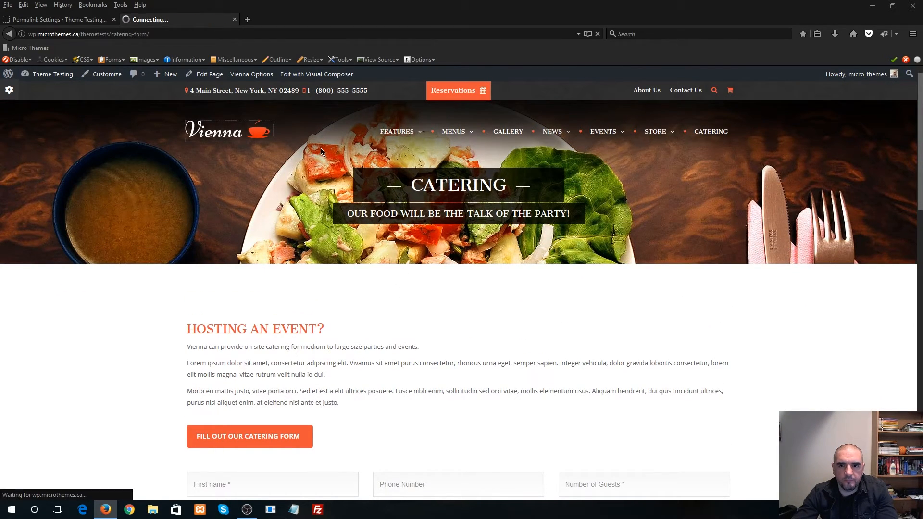